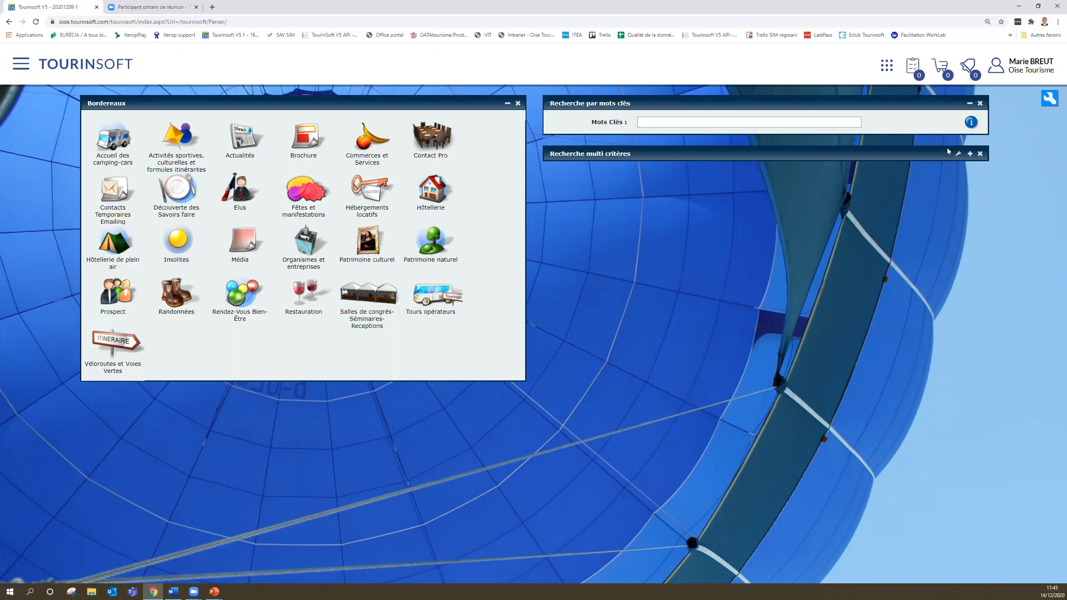
# - Expand the Recherche multi critères box and check which boxes can be shown on the home page, without changing the selection
pyautogui.click(970, 153)
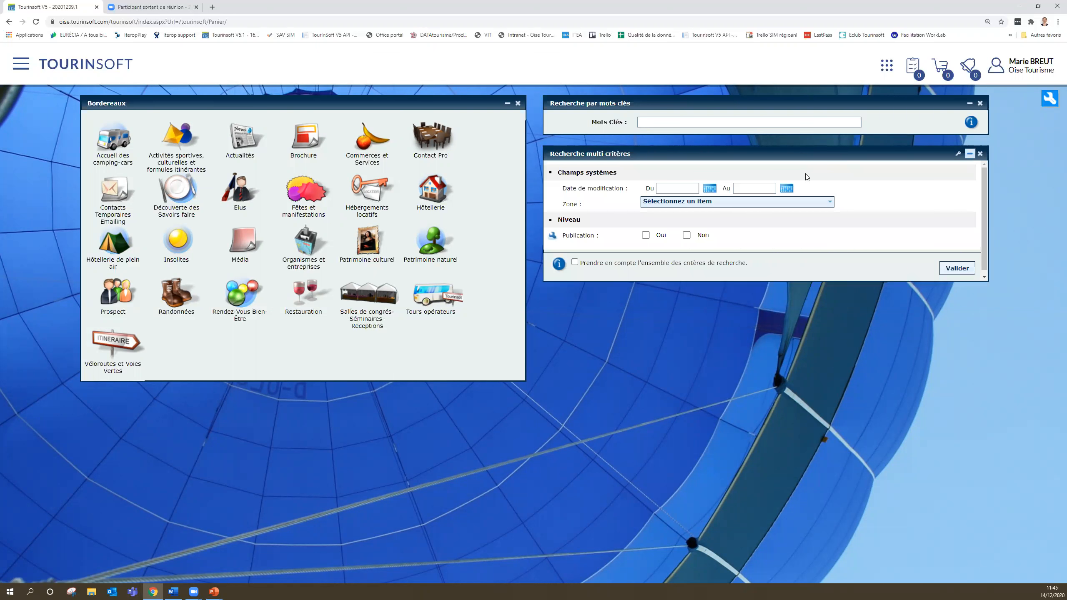
pyautogui.click(1050, 99)
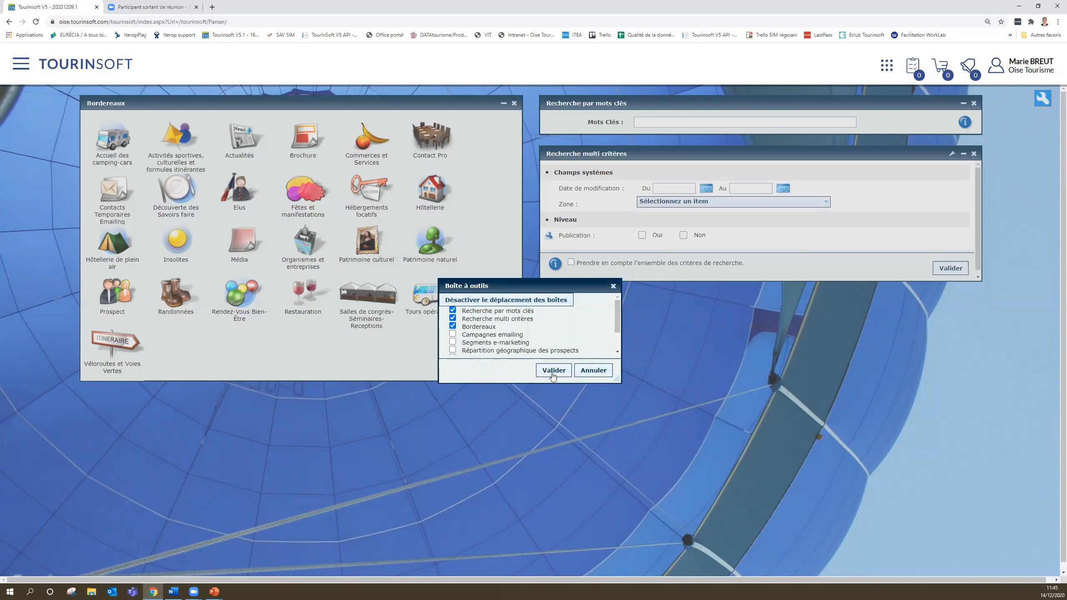
pyautogui.click(594, 370)
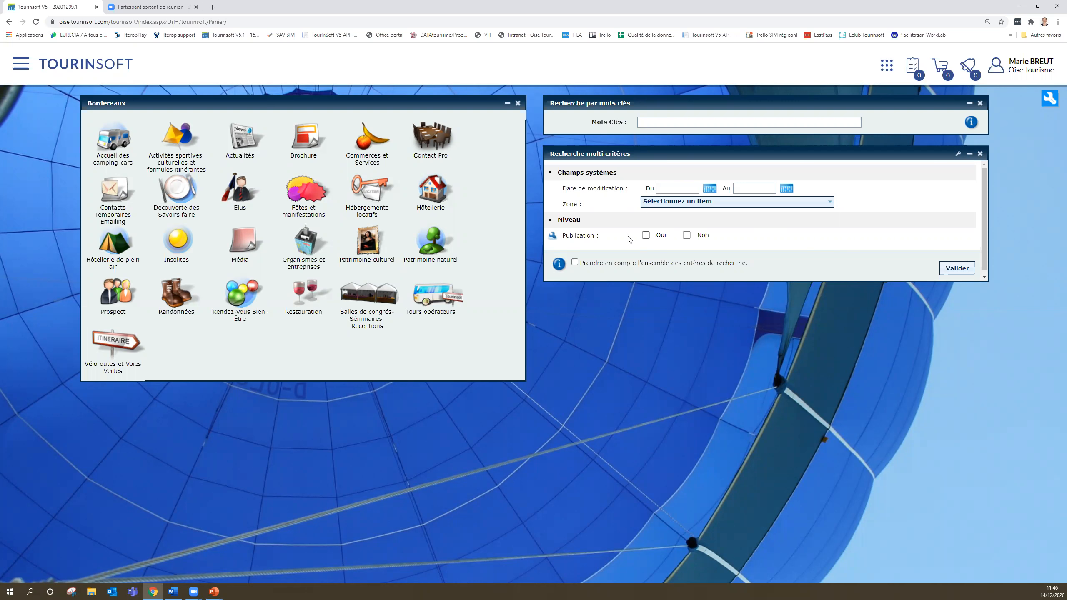
# - Filter the Patrimoine culturel offers by the zone CC de l'Oise Picarde, then return to the home page
pyautogui.click(371, 250)
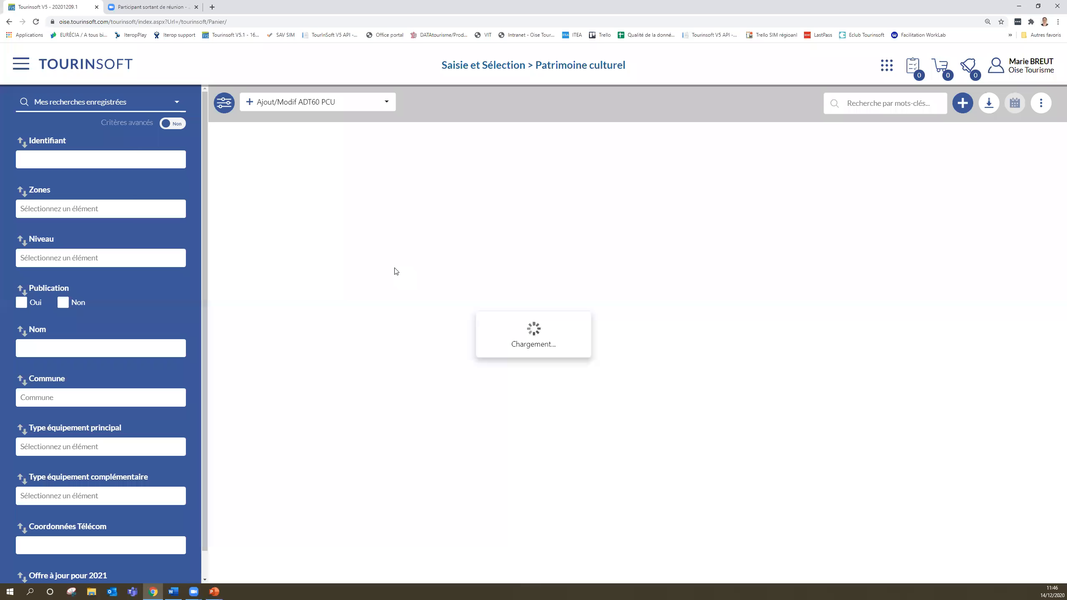
pyautogui.click(40, 205)
pyautogui.scroll(-5, 76, 328)
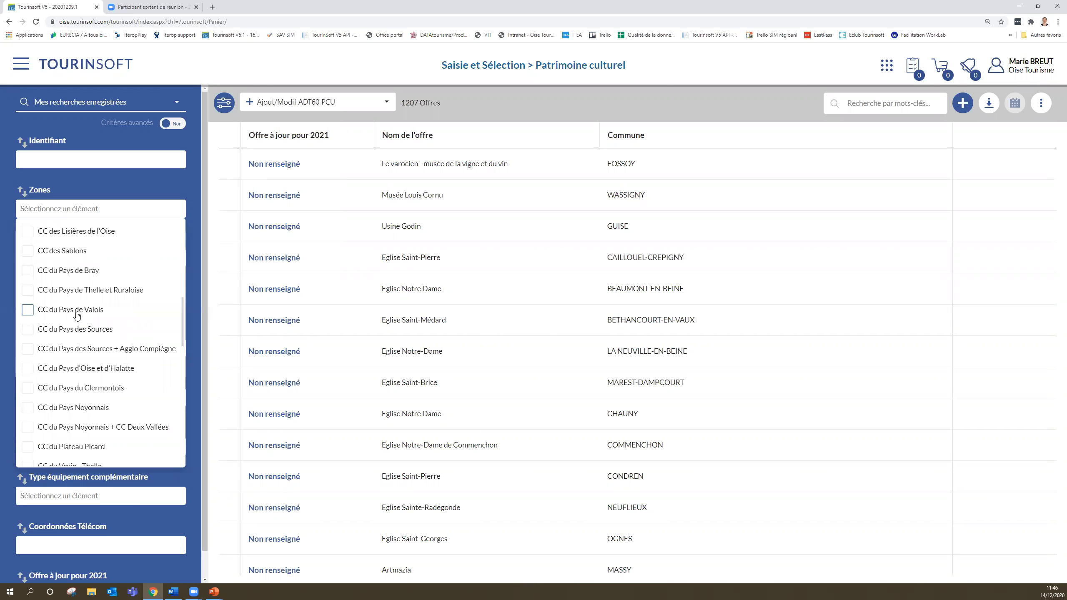
pyautogui.scroll(3, 76, 315)
pyautogui.click(82, 257)
pyautogui.click(191, 255)
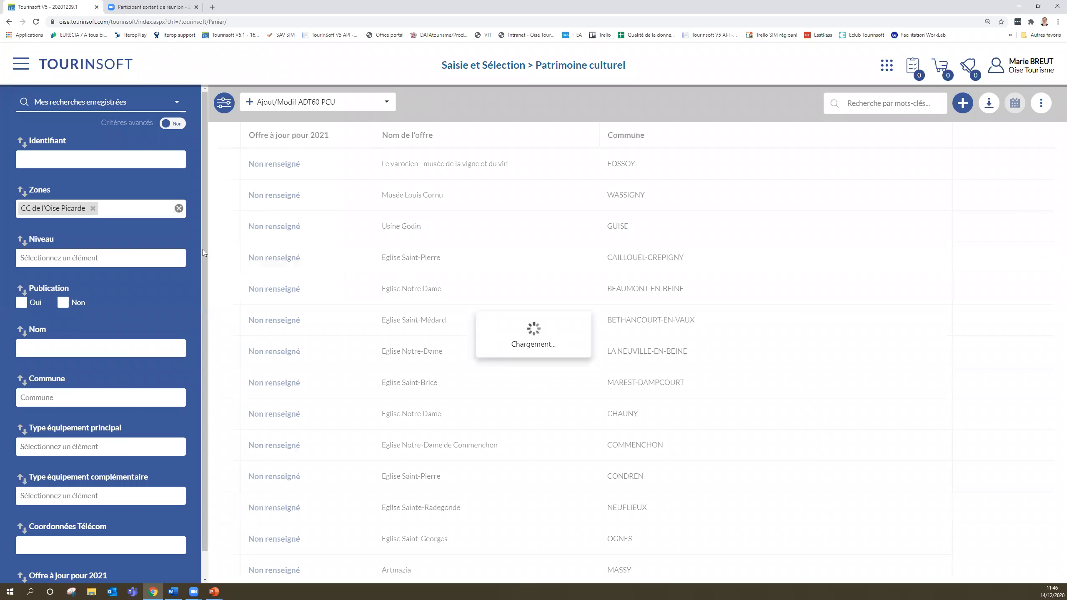
pyautogui.click(454, 169)
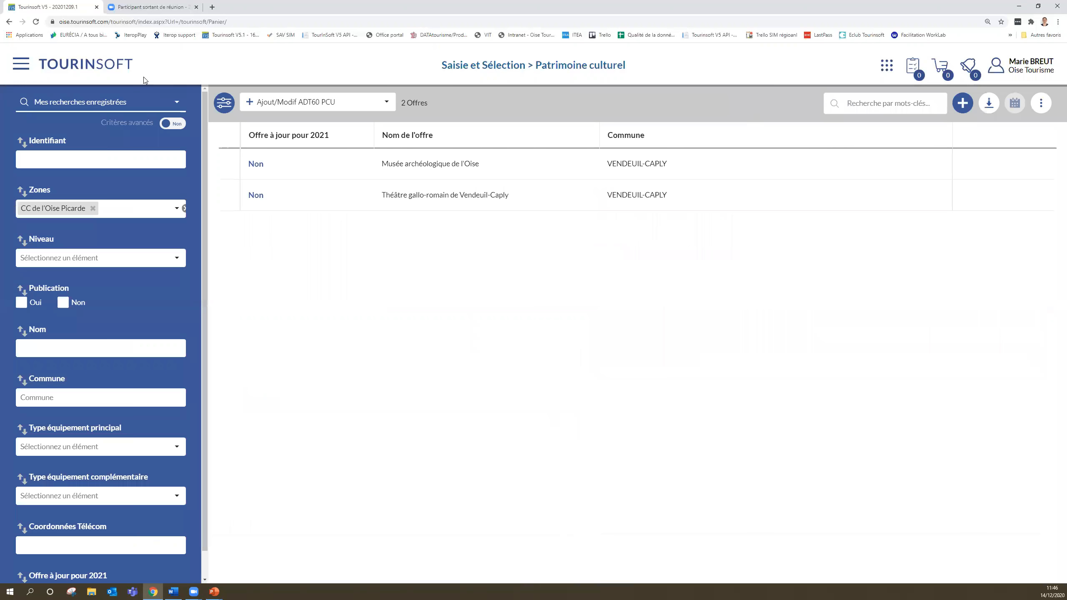
pyautogui.click(99, 67)
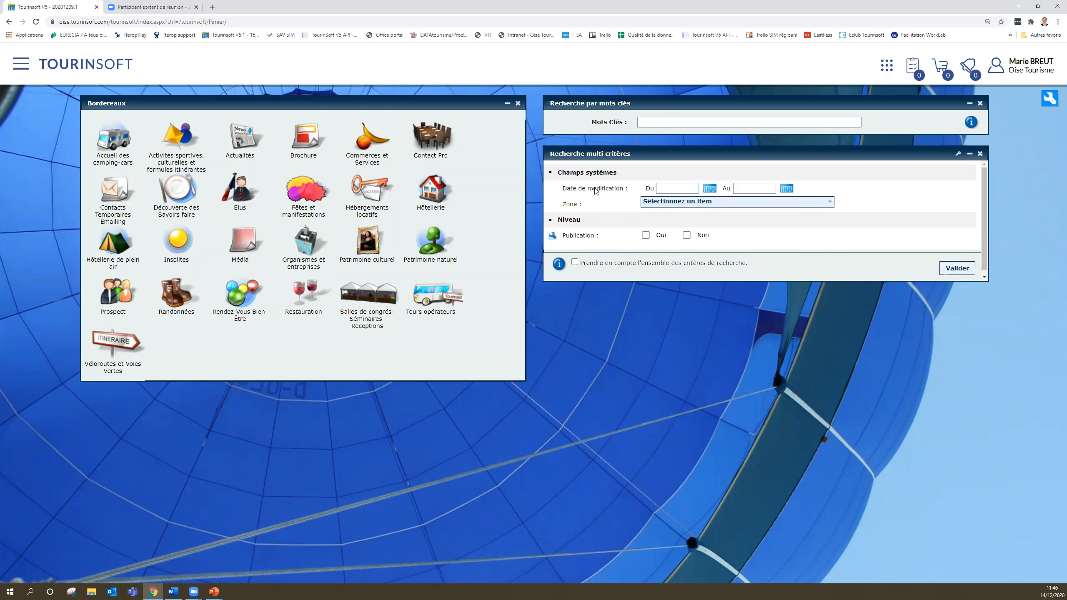
# - In the multi-criteria search settings, select Offre à jour pour 2021 from the Hébergements locatifs Identification fields
pyautogui.click(958, 155)
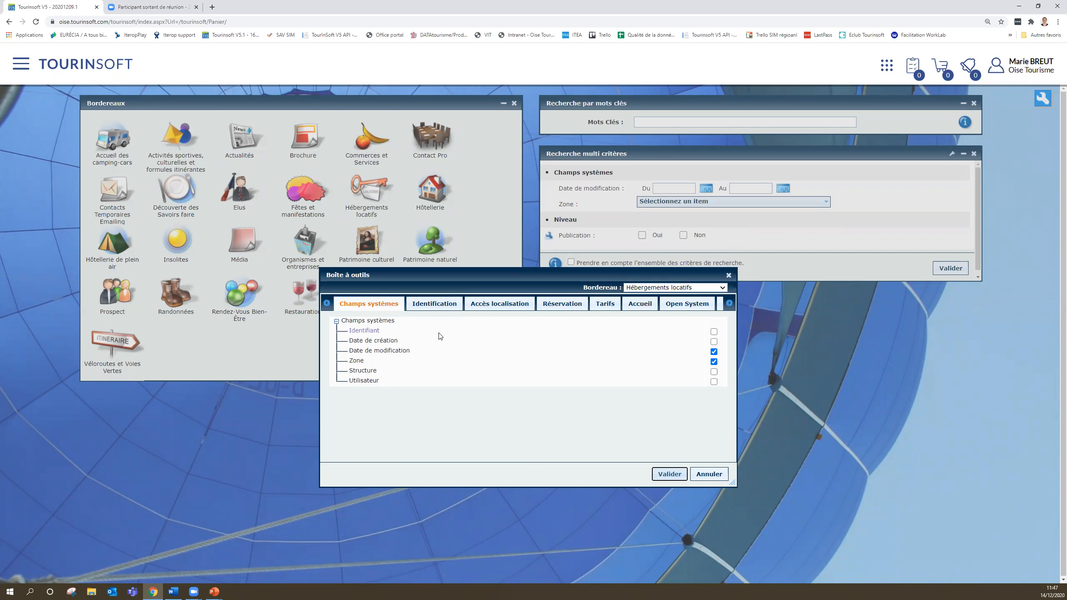
pyautogui.click(435, 305)
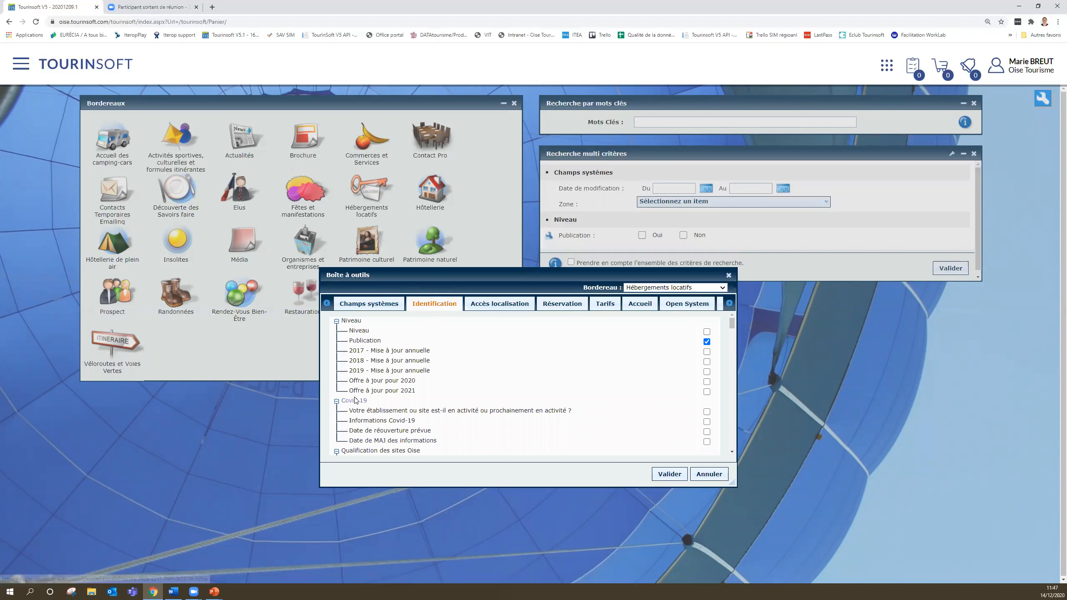
pyautogui.click(706, 391)
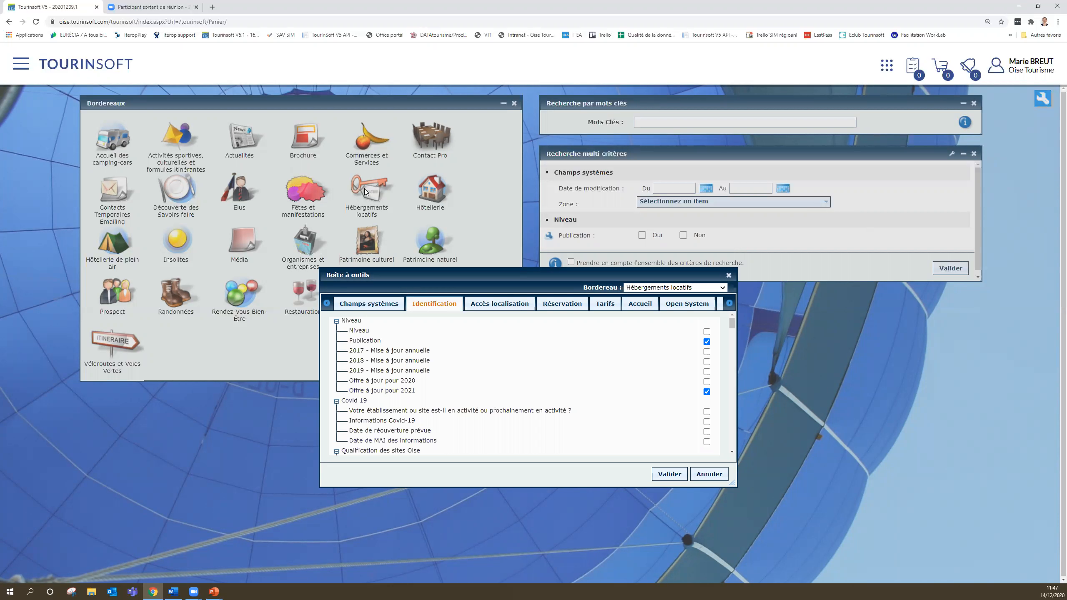
# - Add Type de label from the Hébergements locatifs Identification fields and validate the search criteria selection
pyautogui.click(677, 288)
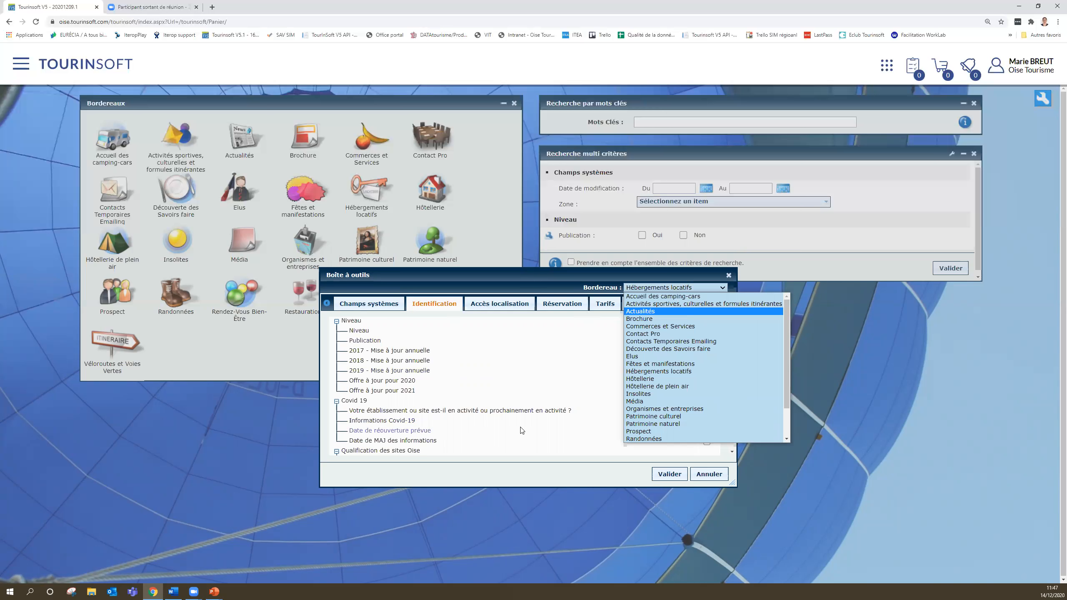
pyautogui.click(675, 371)
pyautogui.moveTo(732, 326); pyautogui.dragTo(718, 428)
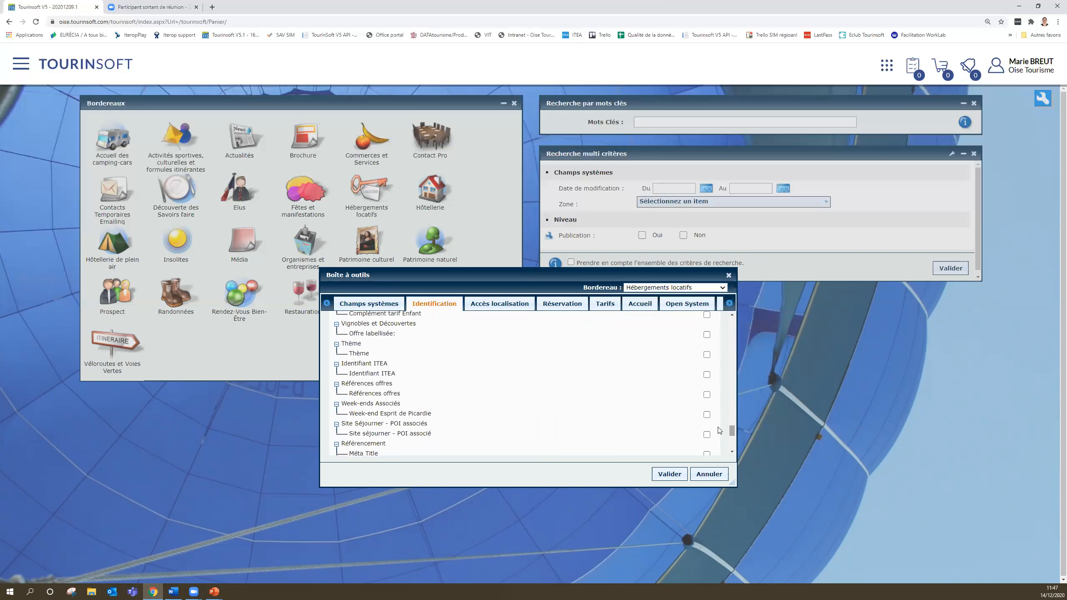
pyautogui.scroll(5, 409, 407)
pyautogui.scroll(3, 409, 407)
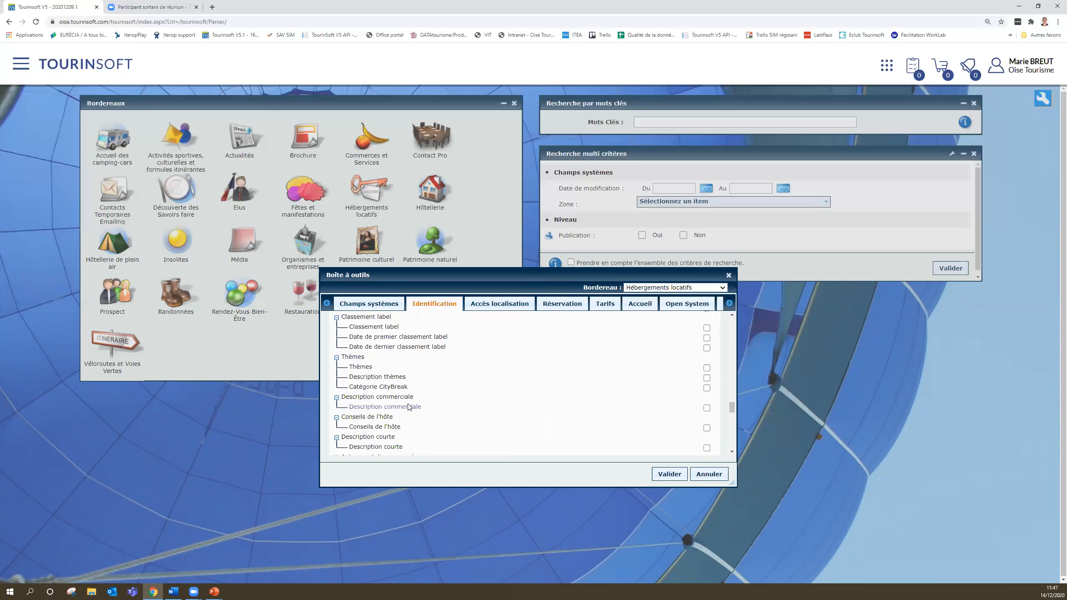
pyautogui.scroll(1, 409, 406)
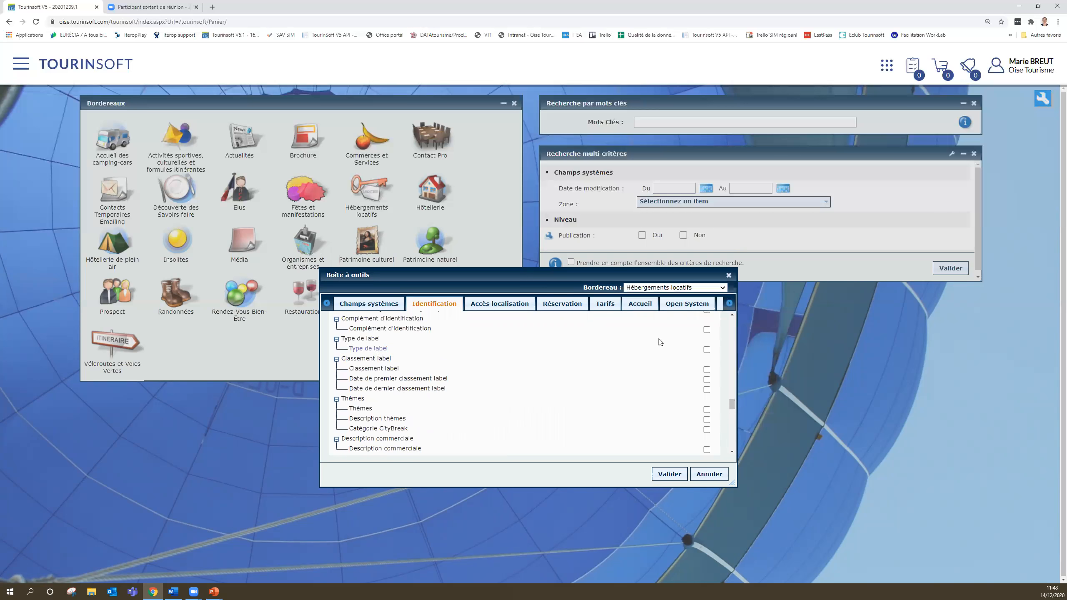
pyautogui.click(706, 349)
pyautogui.click(671, 474)
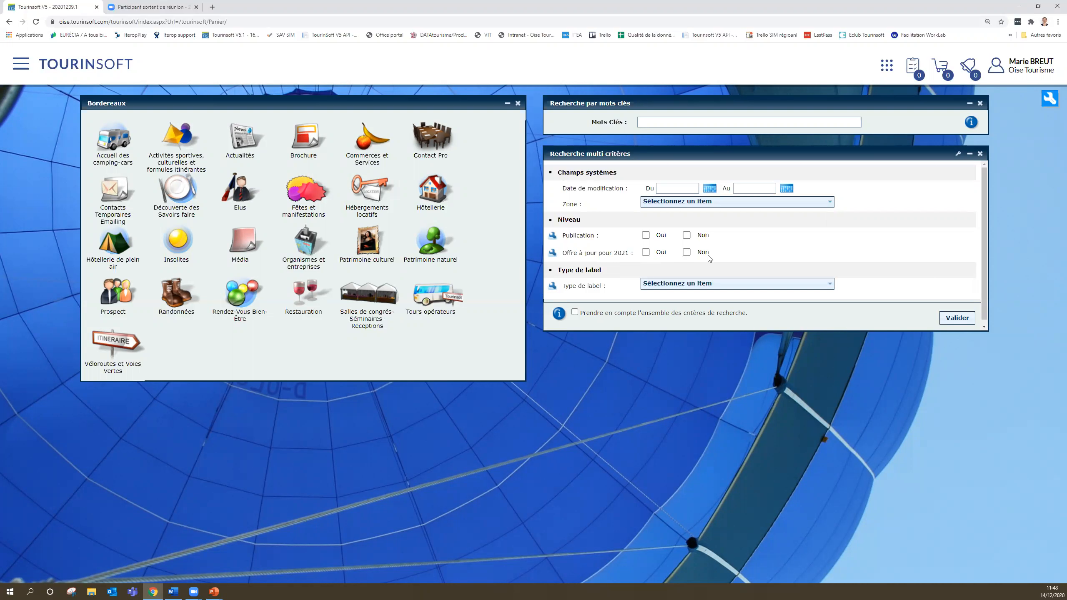
# - Set the multi-criteria search to zone CC de l'Oise Picarde, Publication Oui and Offre à jour pour 2021 Non
pyautogui.click(692, 204)
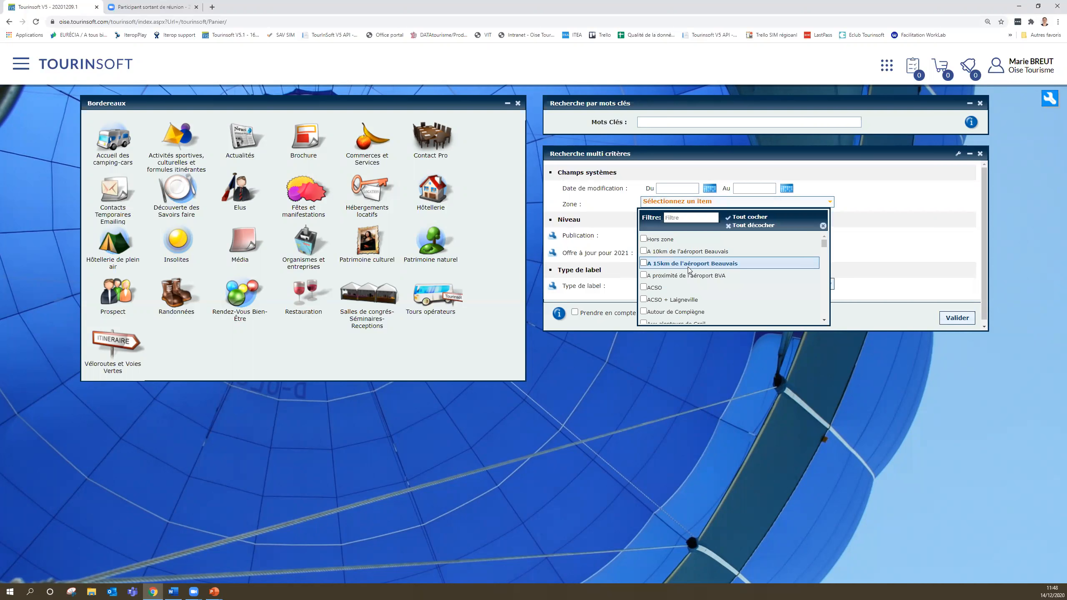
pyautogui.click(698, 219)
pyautogui.write('OI')
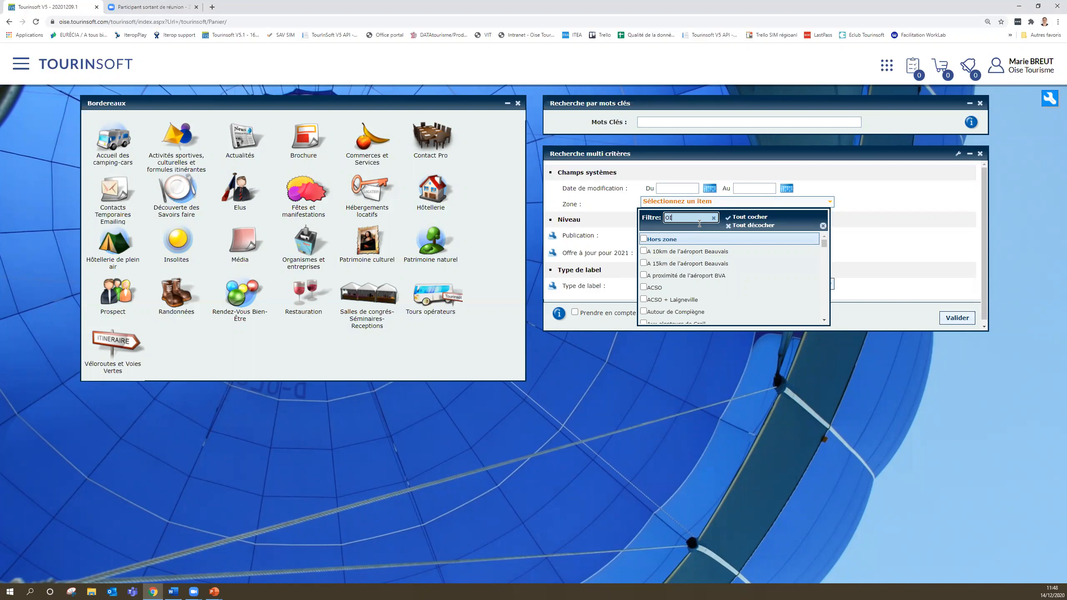
pyautogui.click(693, 276)
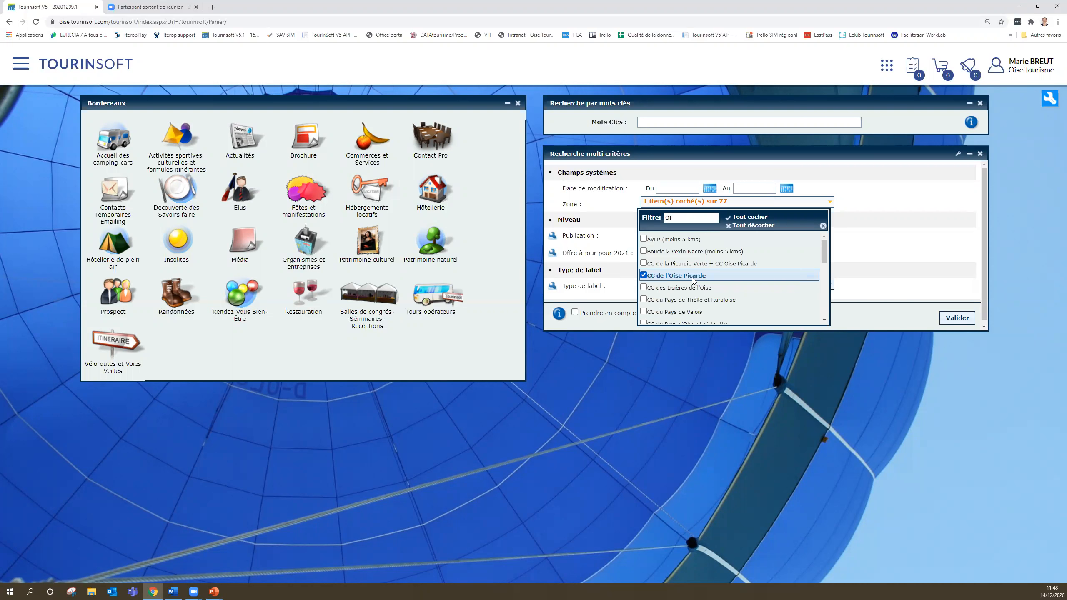
pyautogui.click(881, 271)
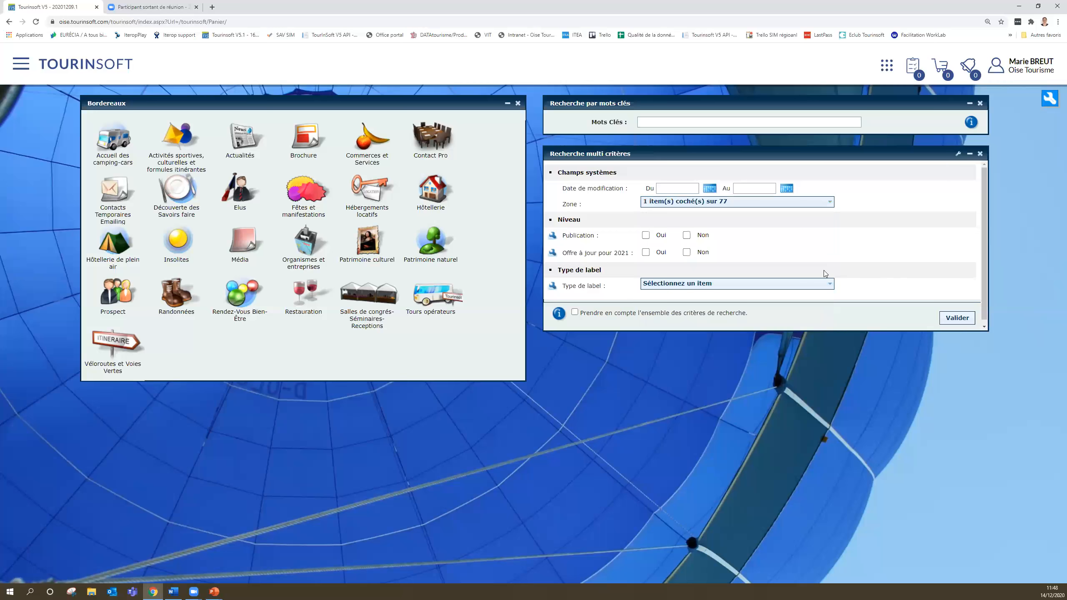
pyautogui.click(646, 237)
pyautogui.click(687, 253)
# - Set the Type de label criterion to Champ différent de Gîtes de France
pyautogui.click(689, 286)
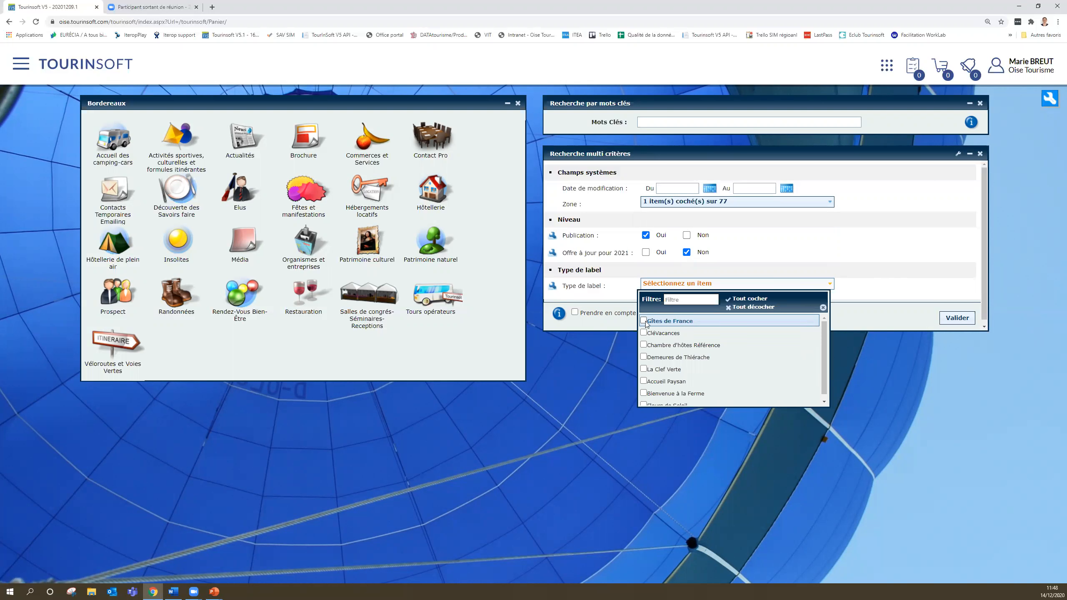
pyautogui.click(606, 291)
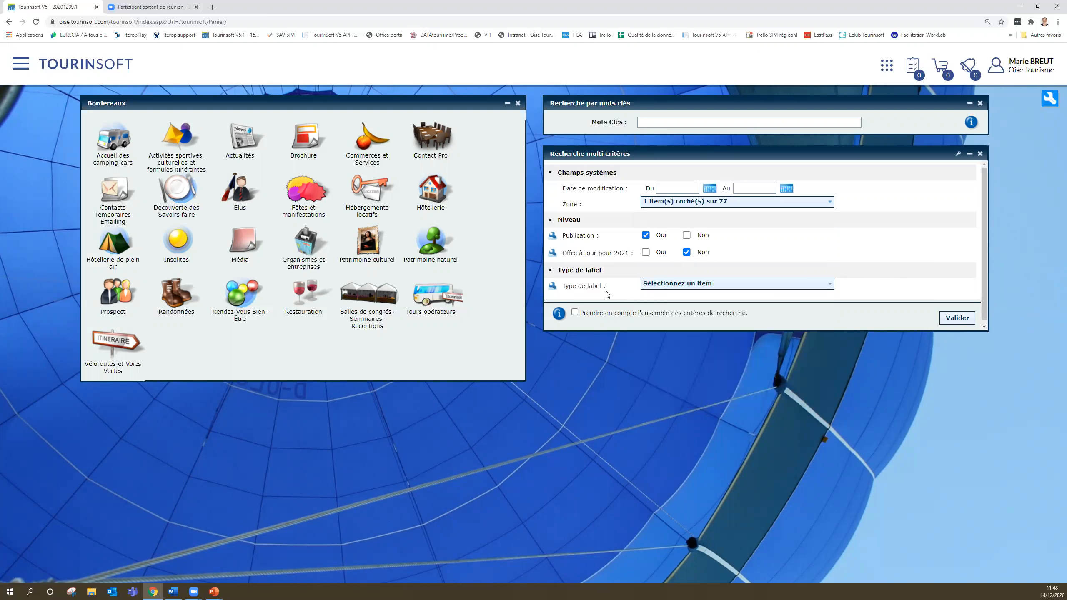
pyautogui.click(552, 287)
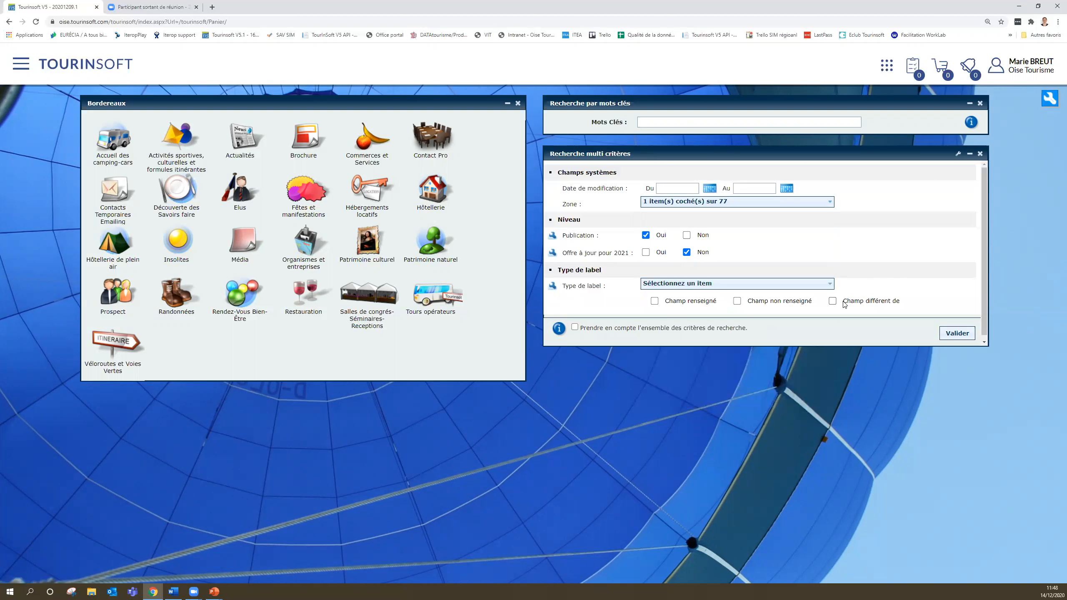
pyautogui.click(804, 286)
pyautogui.click(681, 323)
pyautogui.click(870, 287)
pyautogui.click(805, 286)
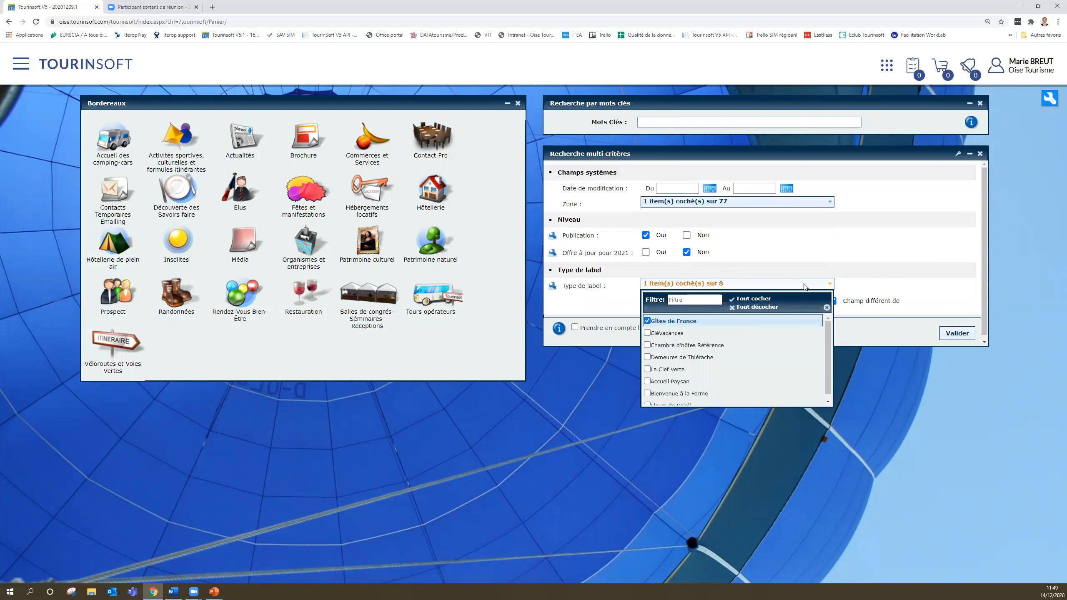
pyautogui.click(805, 287)
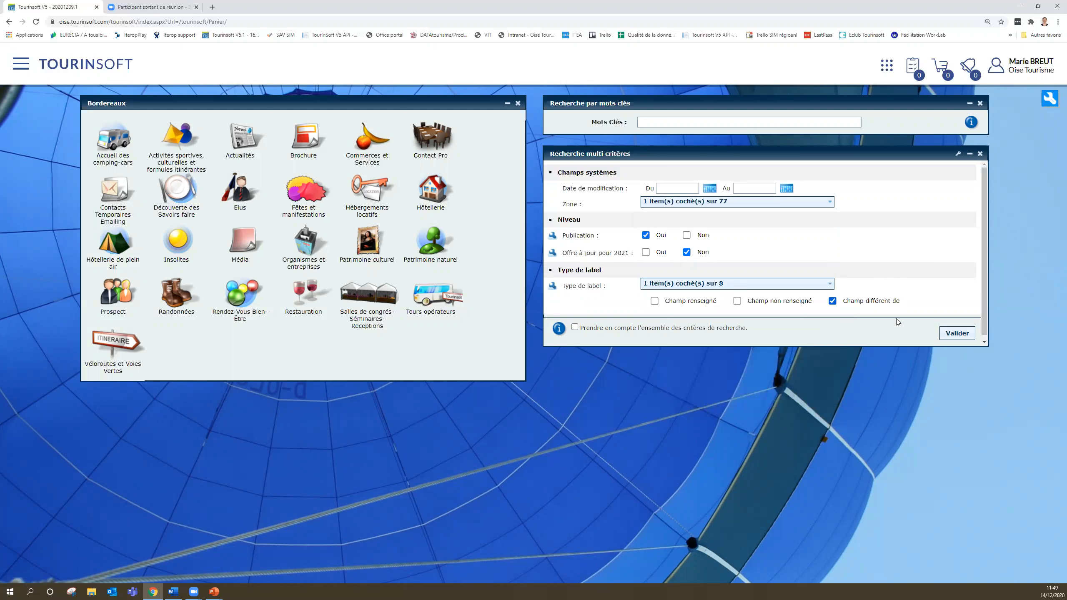
# - Run the multi-criteria search and review the number of offers retained for each bordereau
pyautogui.click(956, 334)
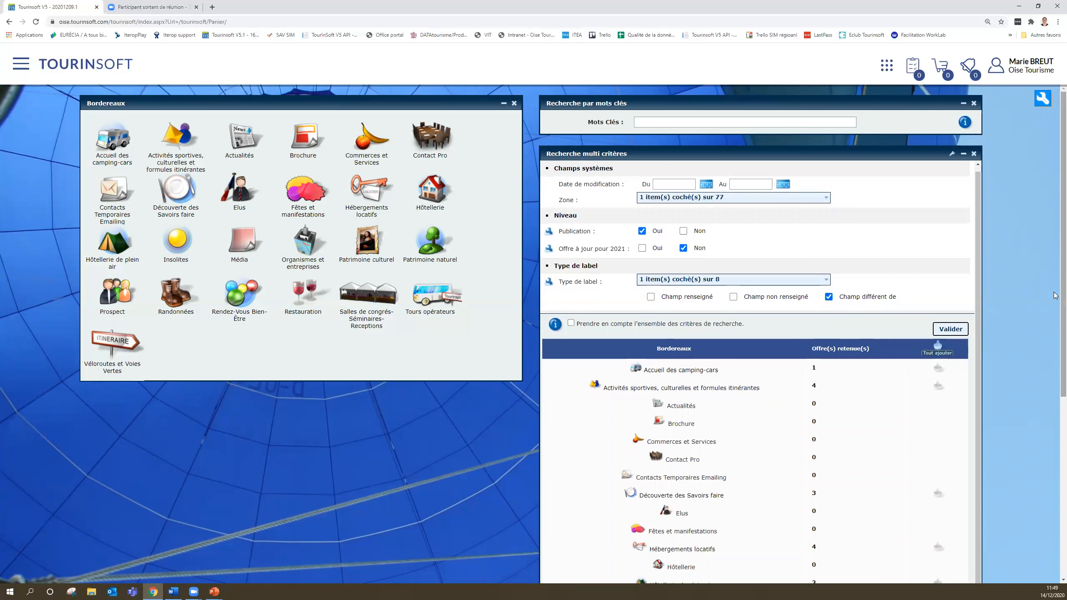
pyautogui.scroll(-6, 1054, 295)
pyautogui.moveTo(1063, 427); pyautogui.dragTo(1062, 415)
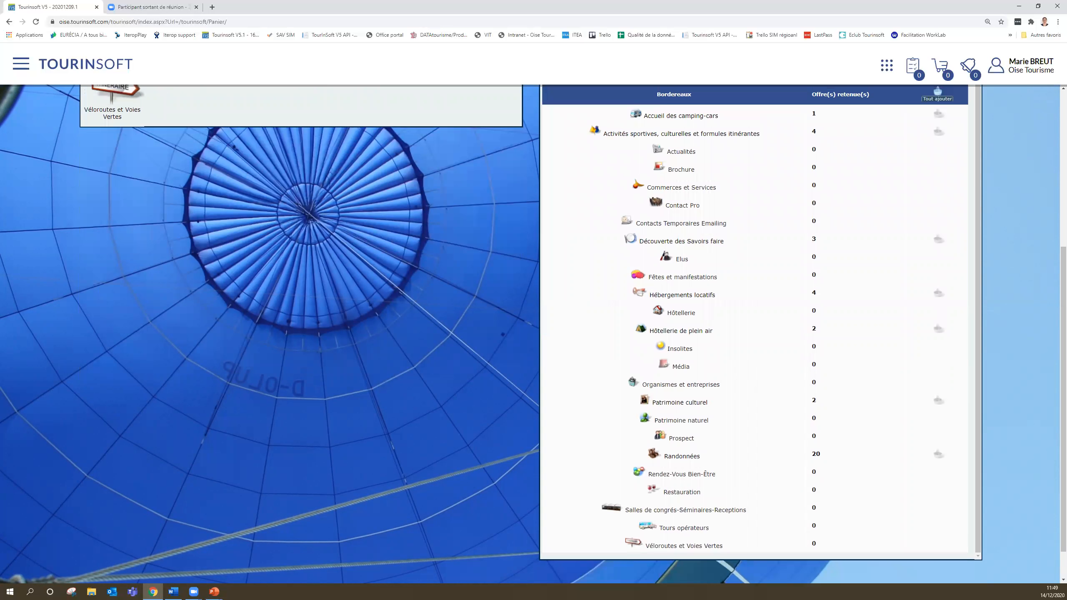
pyautogui.hotkey('alt', 'Tab')
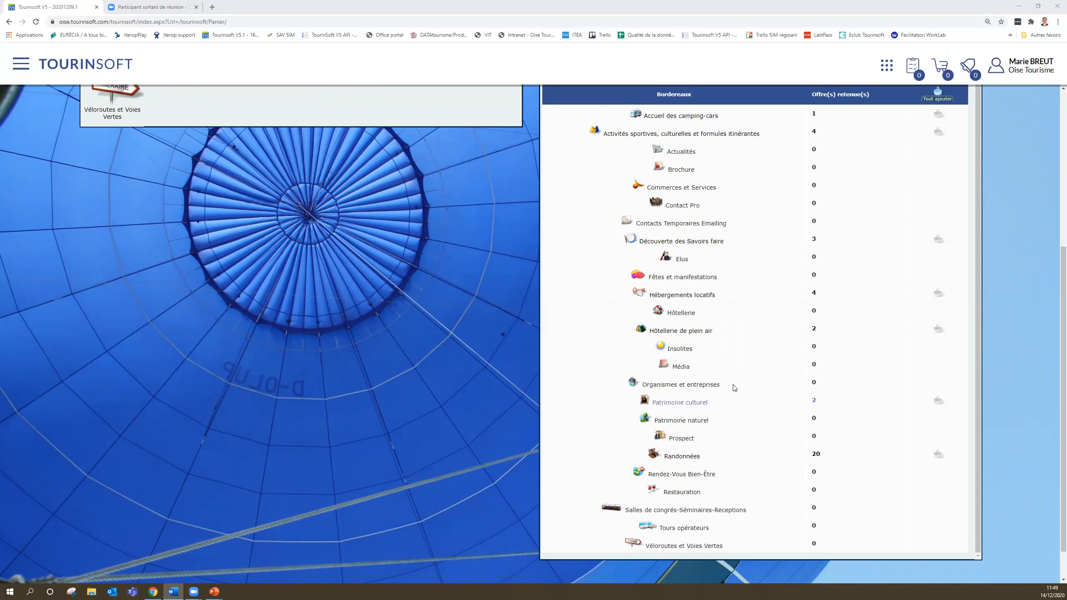
# - Add the camping-car, Activités sportives, Découverte des Savoirs faire, Hébergements locatifs, Hôtellerie de plein air and Patrimoine culturel offers to the cart
pyautogui.click(938, 114)
pyautogui.click(938, 133)
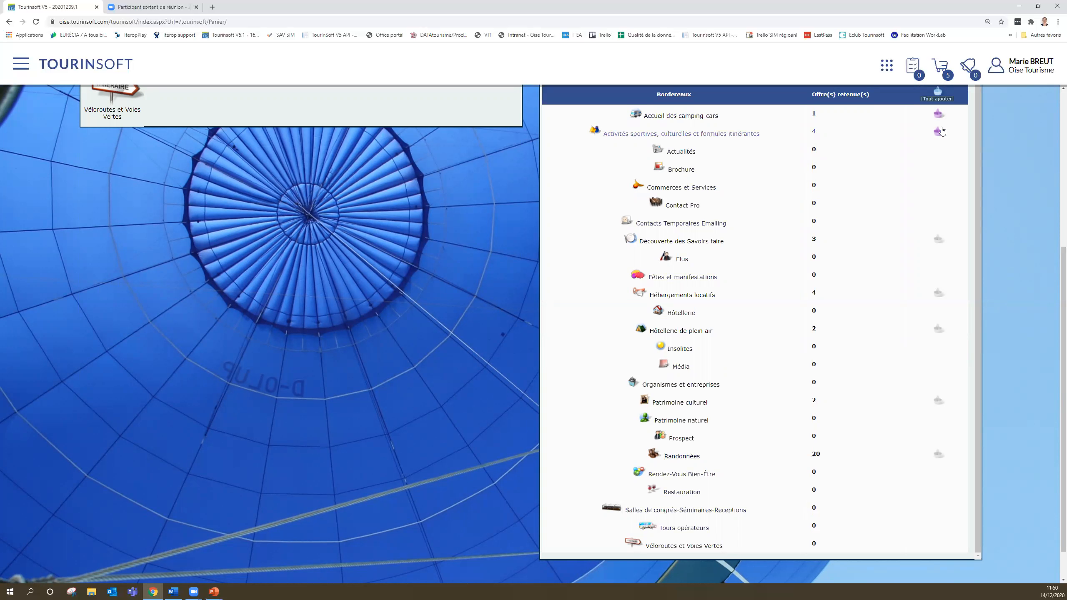
pyautogui.click(939, 242)
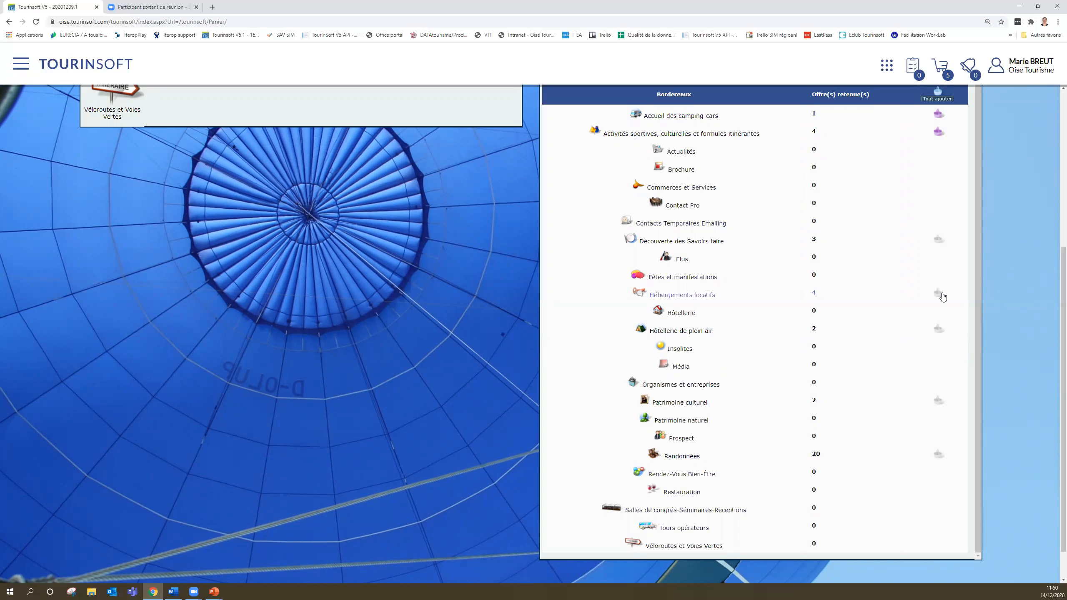
pyautogui.click(939, 294)
pyautogui.click(939, 331)
pyautogui.click(938, 401)
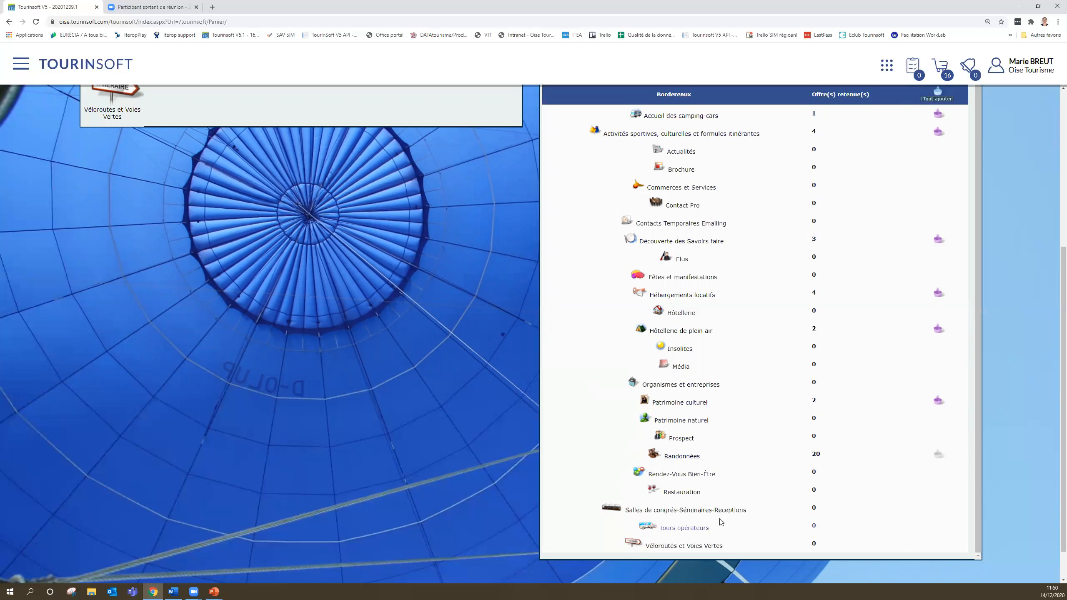
# - Open the cart to view the retained offers by bordereau
pyautogui.scroll(-1, 908, 458)
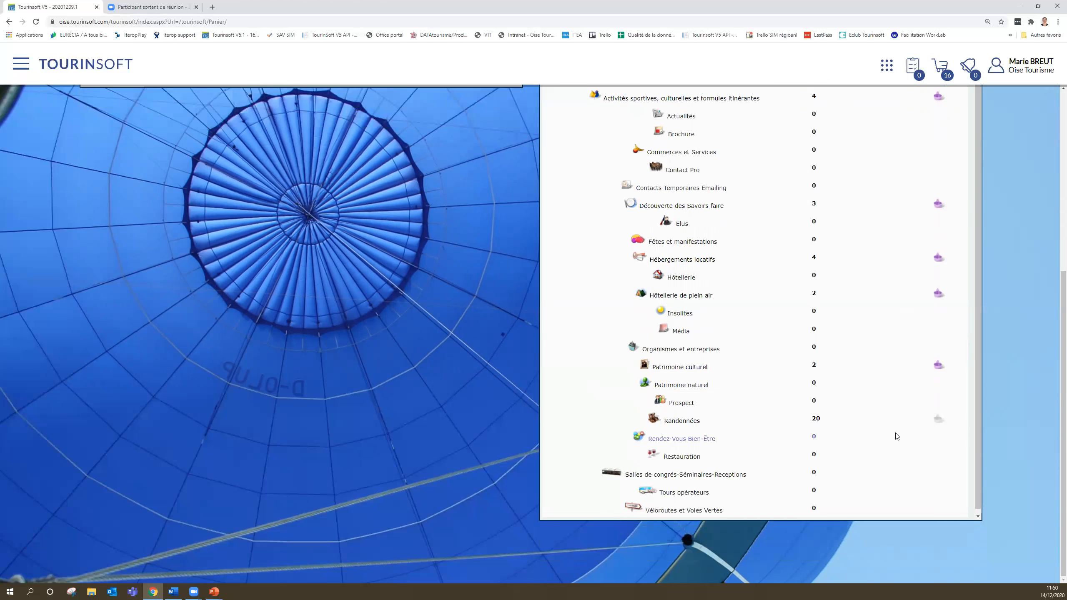
pyautogui.scroll(6, 878, 319)
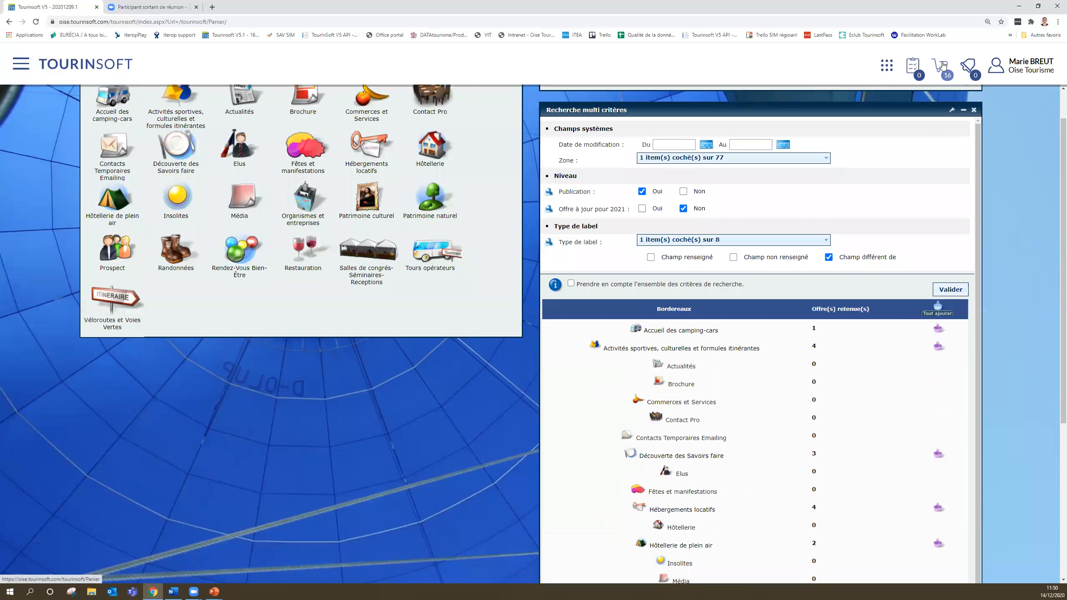
pyautogui.click(943, 64)
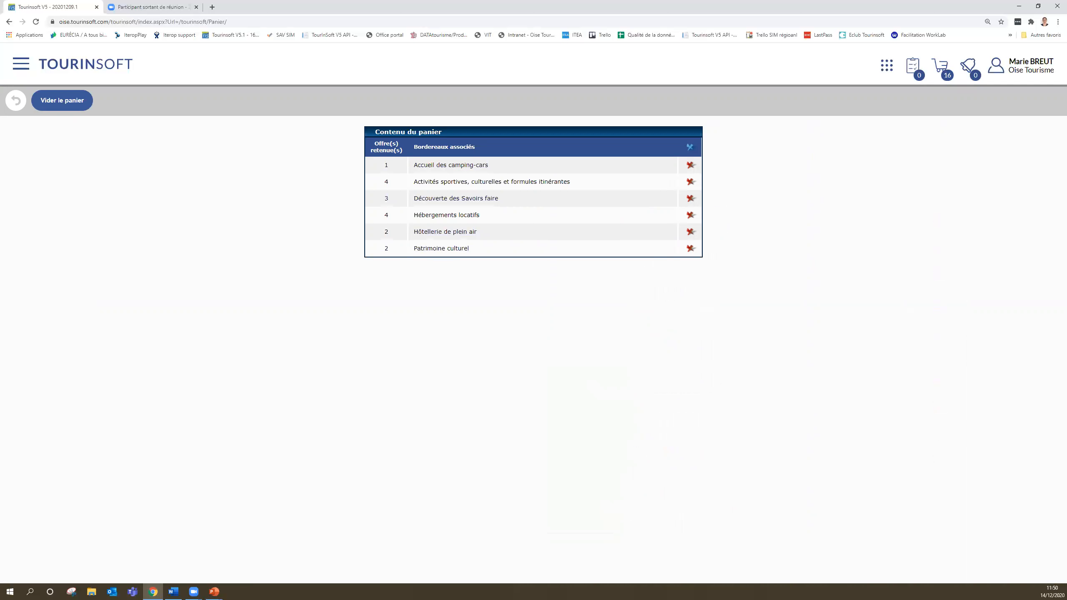
# - Open the electronic mailing model 2021_Campagne MAJ_OiseTourisme at its Etape 2 : édition stage
pyautogui.click(24, 67)
pyautogui.scroll(-5, 59, 367)
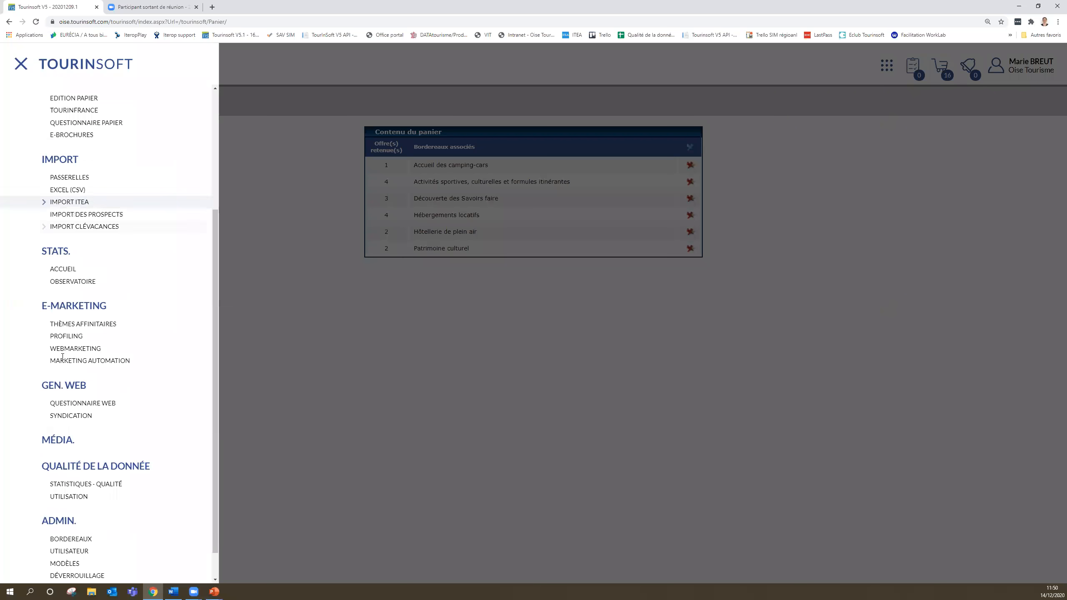
pyautogui.click(65, 530)
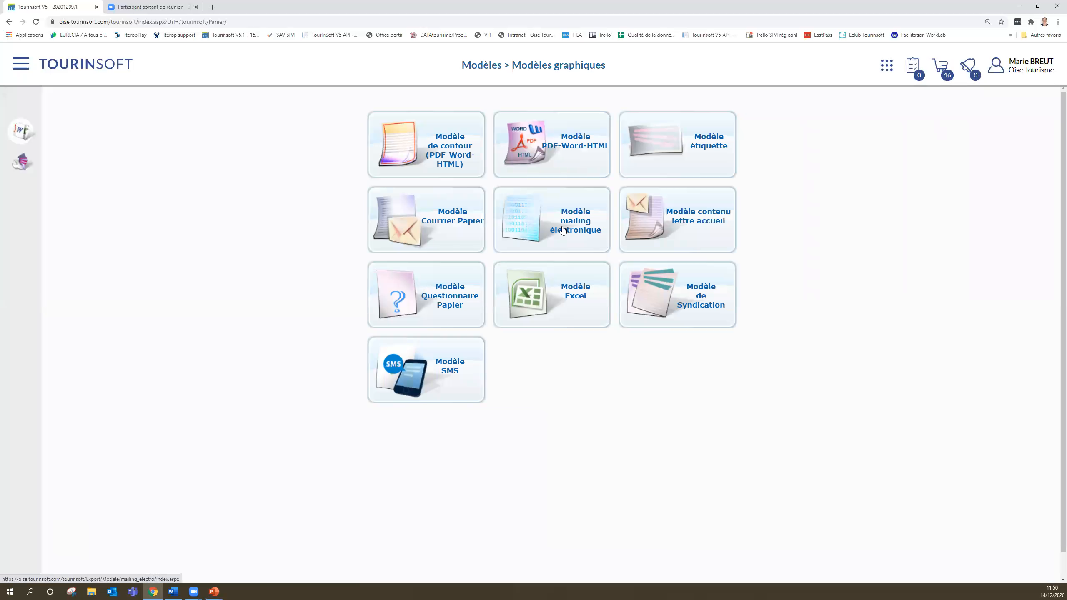
pyautogui.click(563, 229)
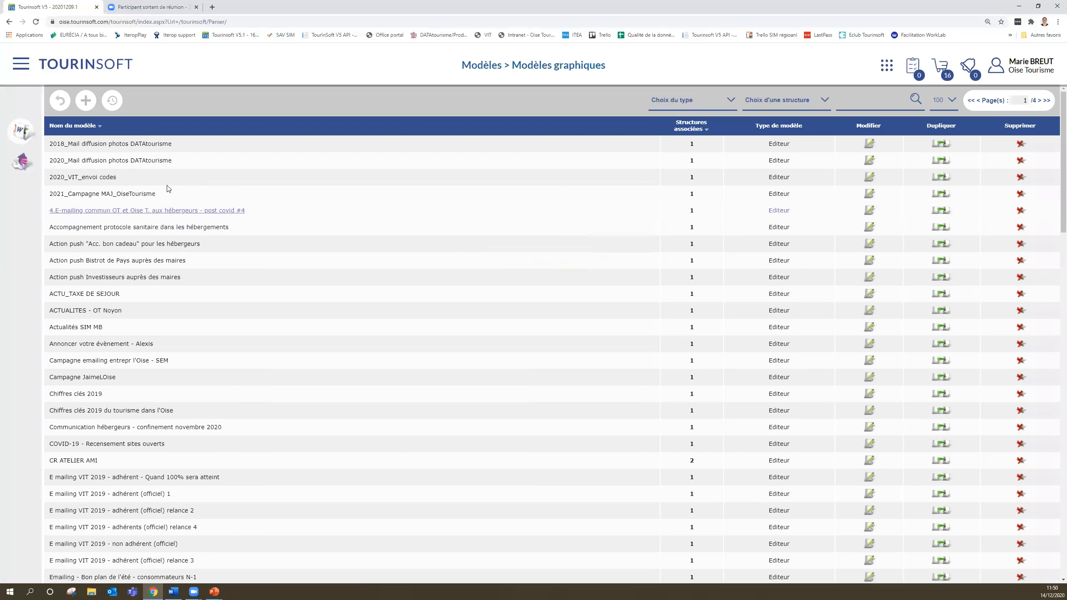
pyautogui.click(95, 194)
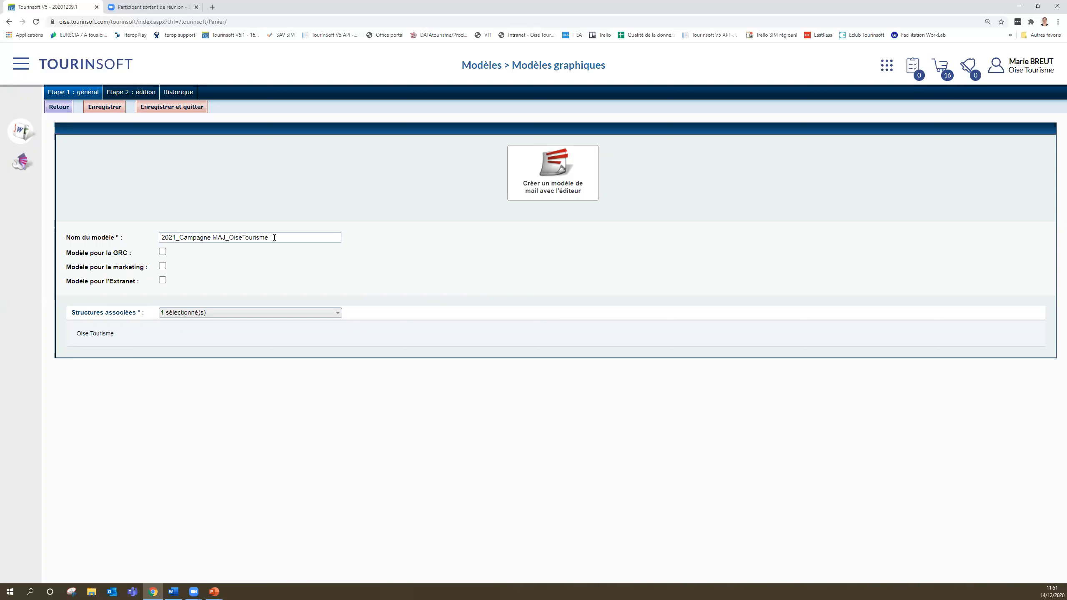
pyautogui.click(132, 93)
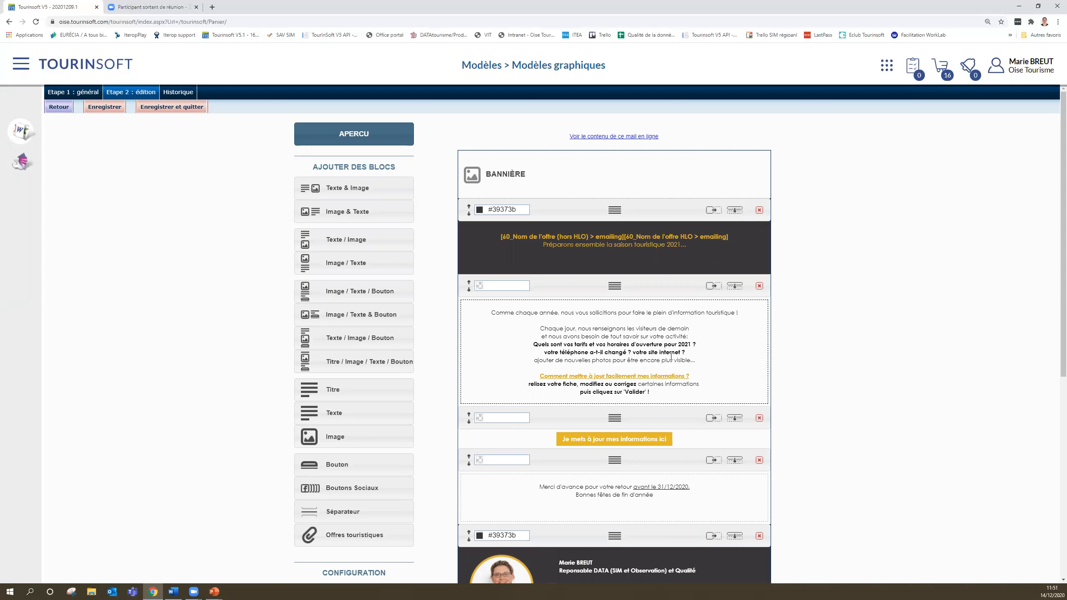
# - Add a Bouton block directly below the "Je mets à jour mes informations ici" button, and delete that new block
pyautogui.scroll(-1, 644, 349)
pyautogui.scroll(-1, 643, 349)
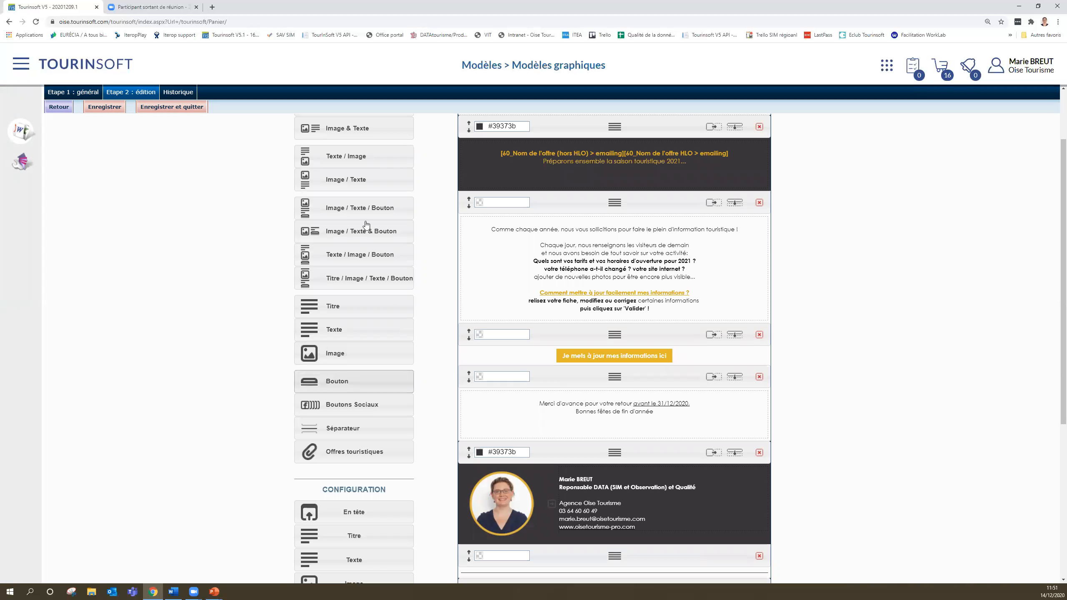
pyautogui.scroll(2, 364, 223)
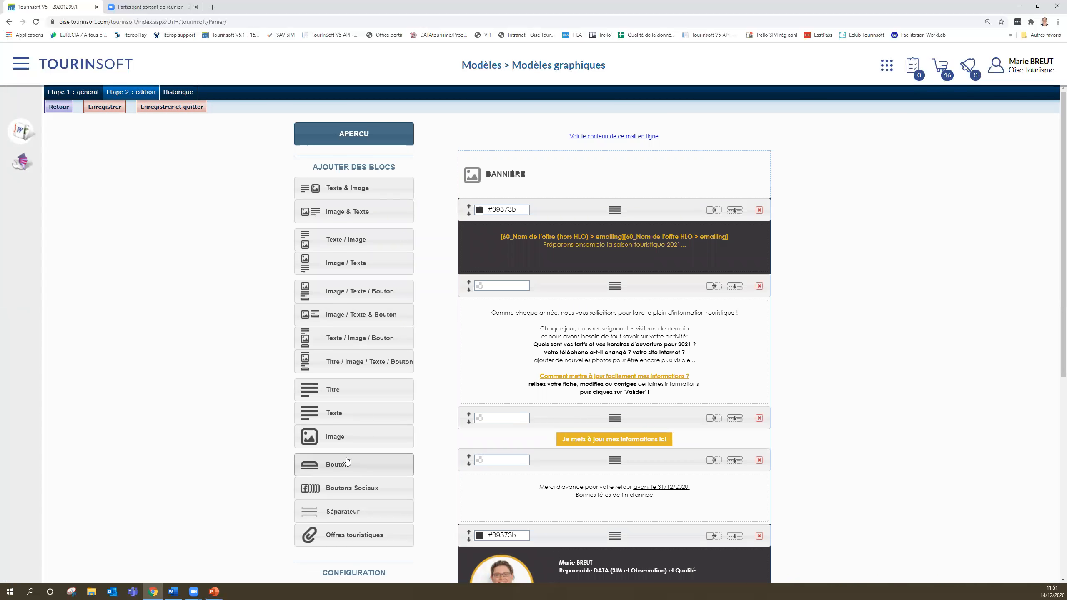
pyautogui.scroll(-5, 353, 437)
pyautogui.scroll(3, 353, 458)
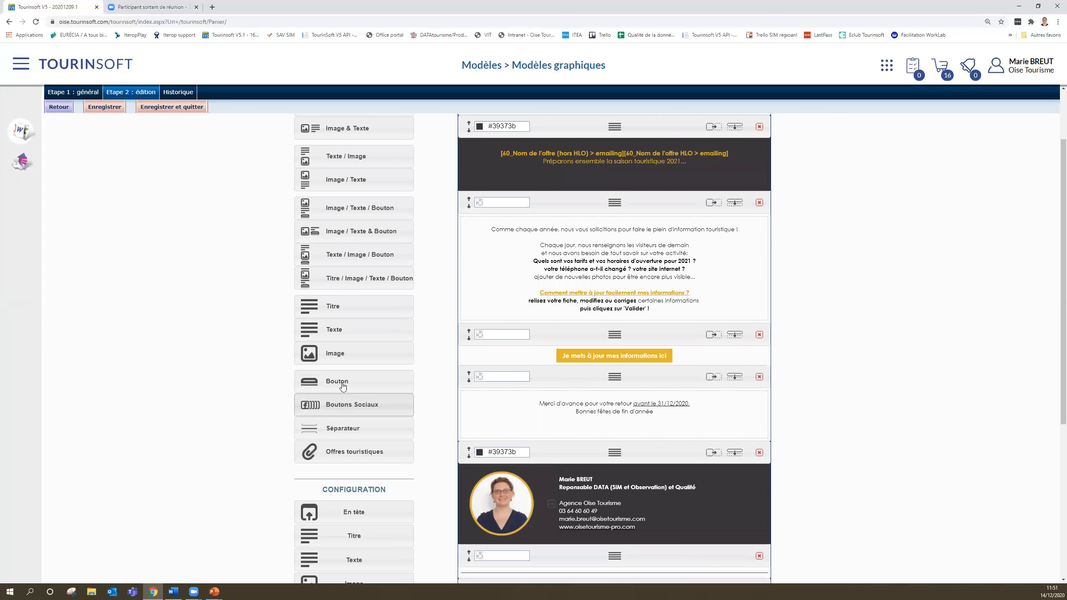
pyautogui.moveTo(376, 384); pyautogui.dragTo(616, 381)
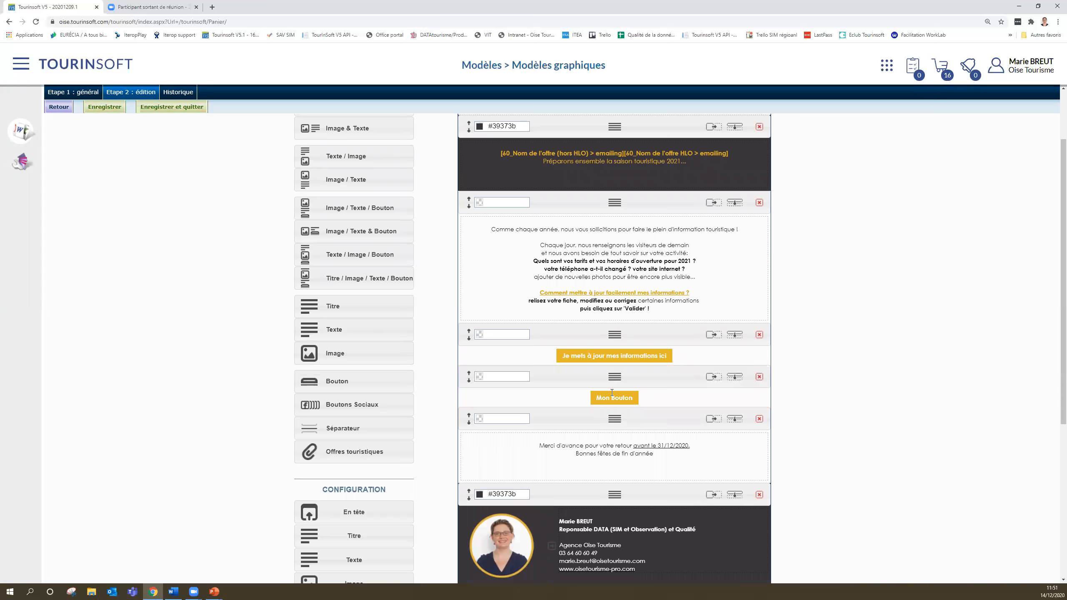
pyautogui.click(759, 377)
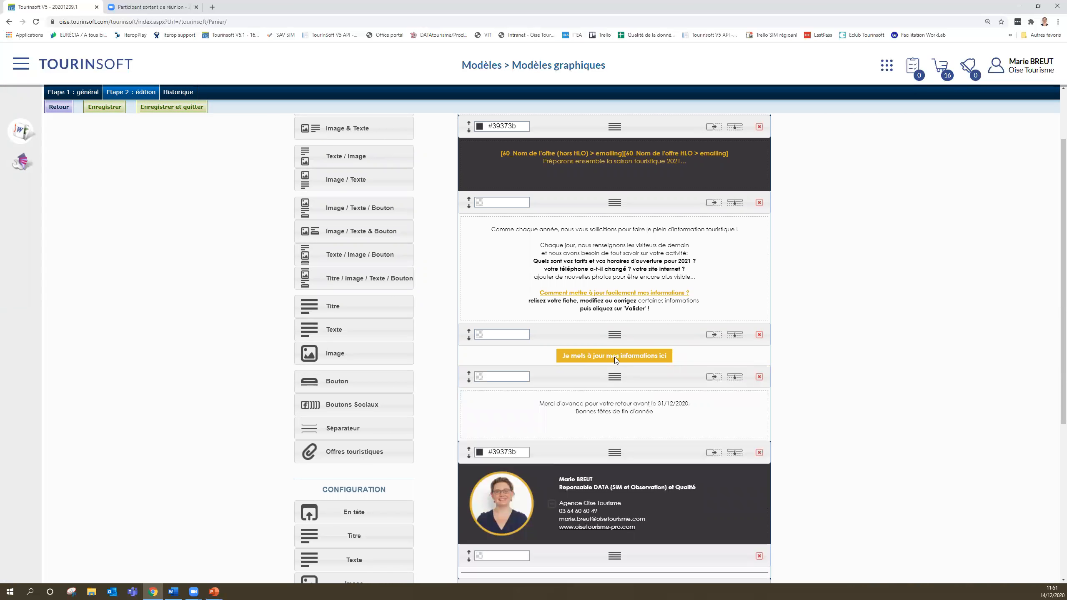
# - Review the "Je mets à jour mes informations ici" button's text and web questionnaire link, and select Mise à jour as its questionnaire state
pyautogui.click(615, 358)
pyautogui.tripleClick(636, 371)
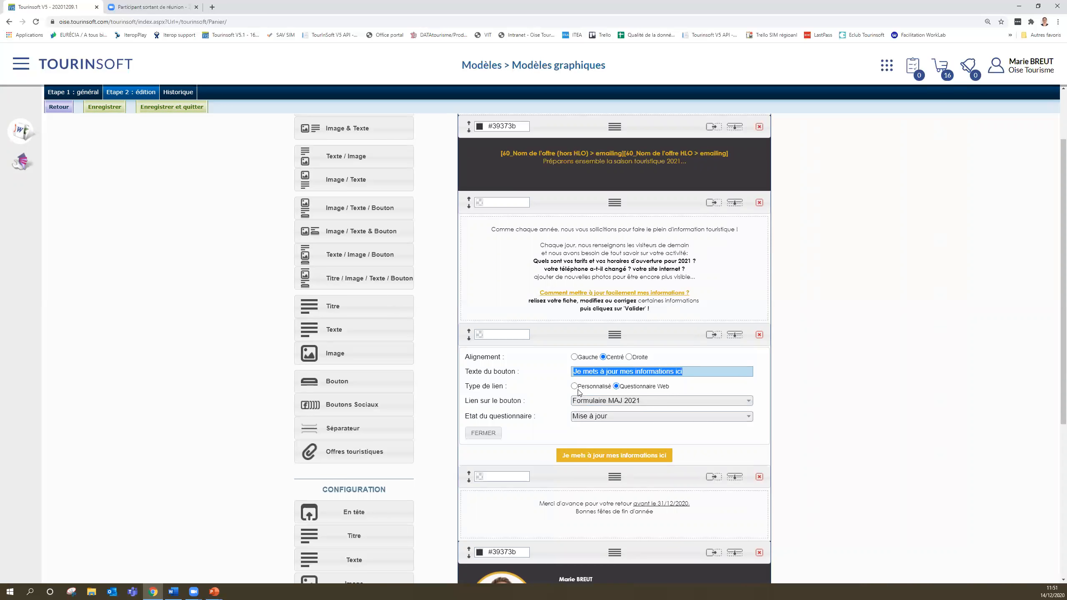
pyautogui.click(631, 401)
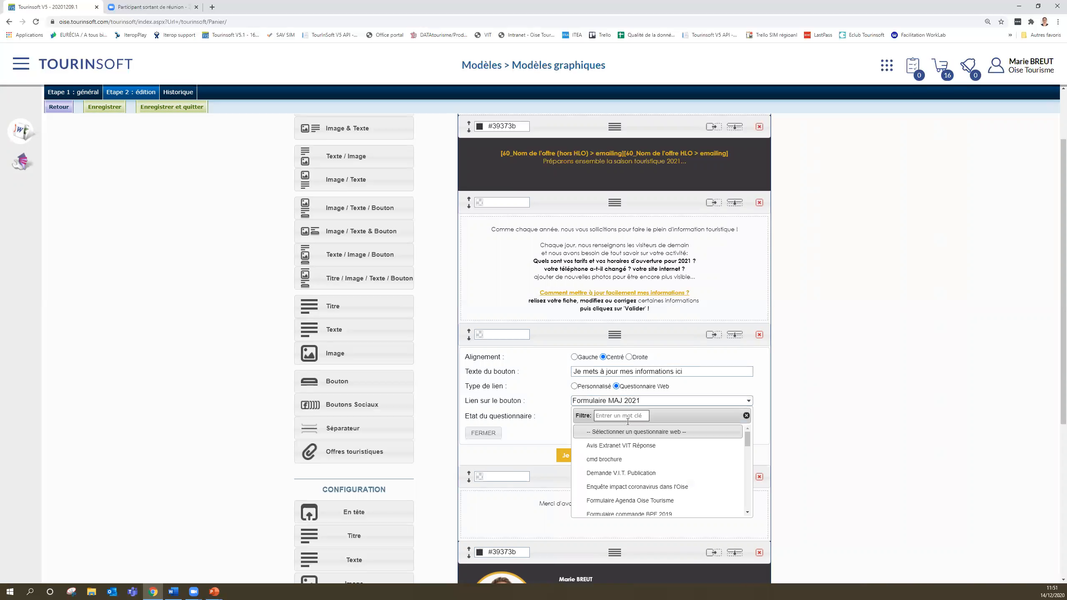
pyautogui.click(659, 400)
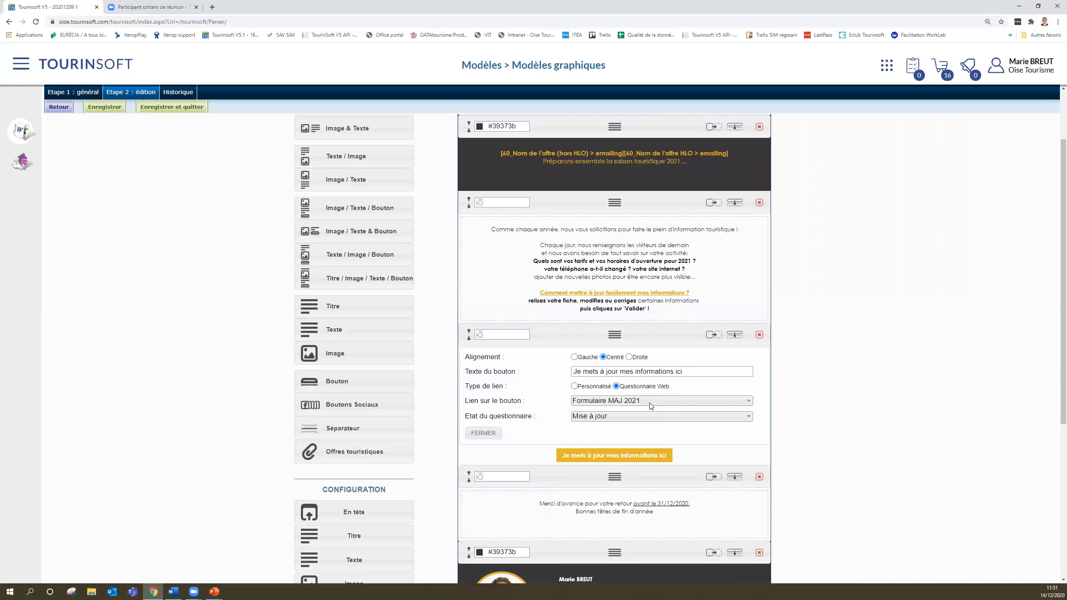
pyautogui.click(635, 420)
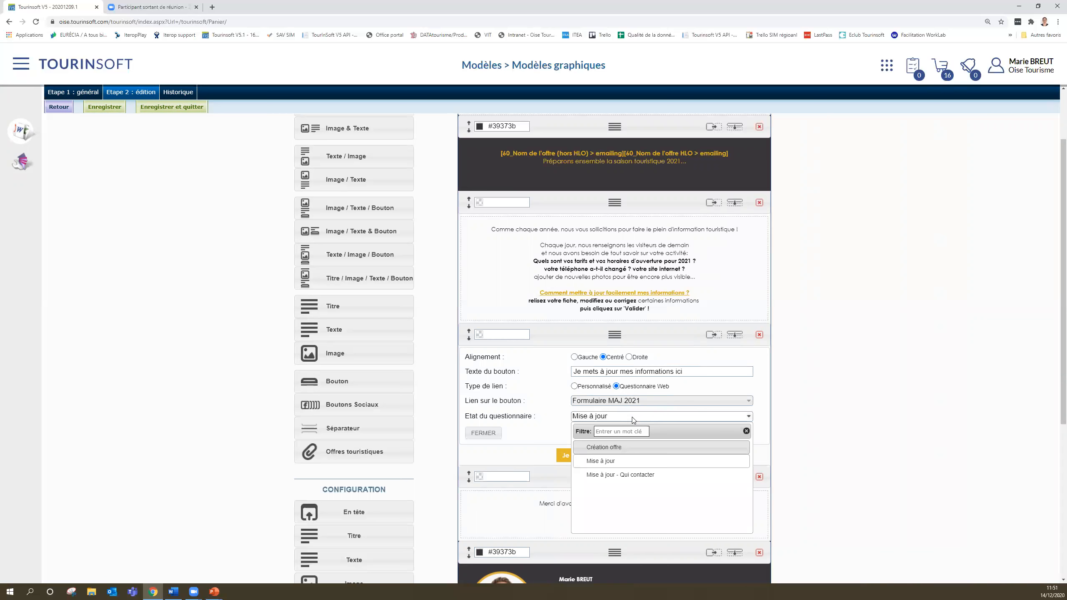
pyautogui.click(619, 461)
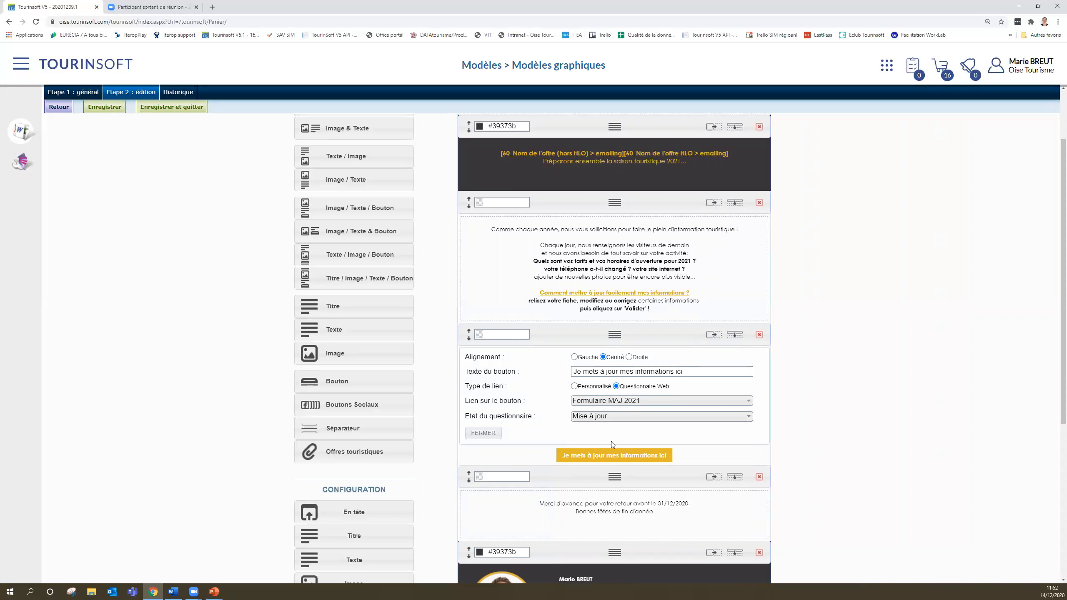
pyautogui.click(693, 372)
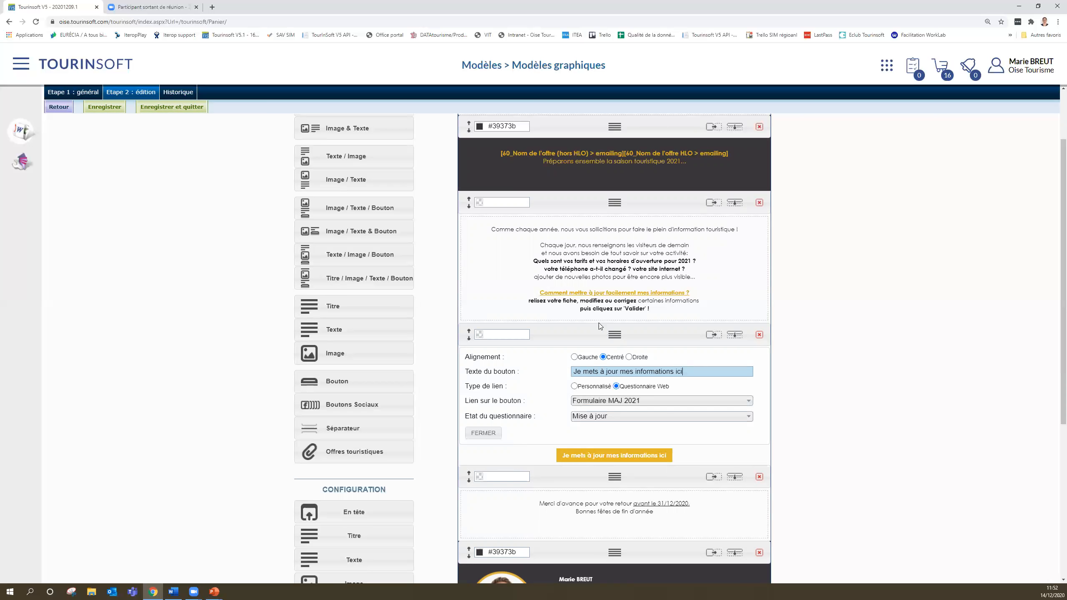
# - Examine the En tête configuration of the mail model and the online-view link above the banner
pyautogui.scroll(2, 597, 323)
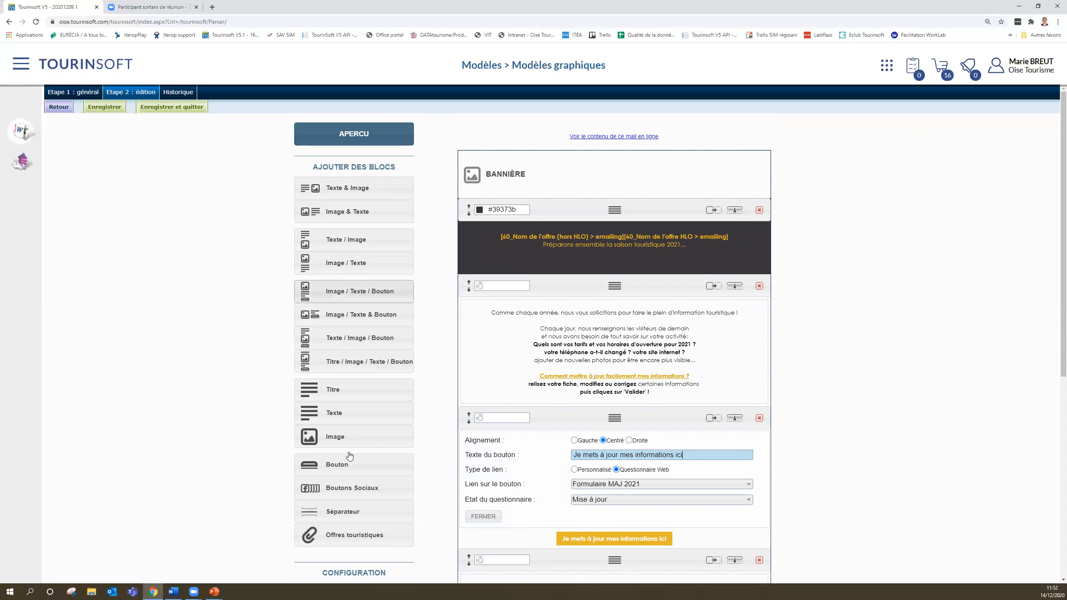
pyautogui.scroll(-7, 348, 456)
pyautogui.click(365, 304)
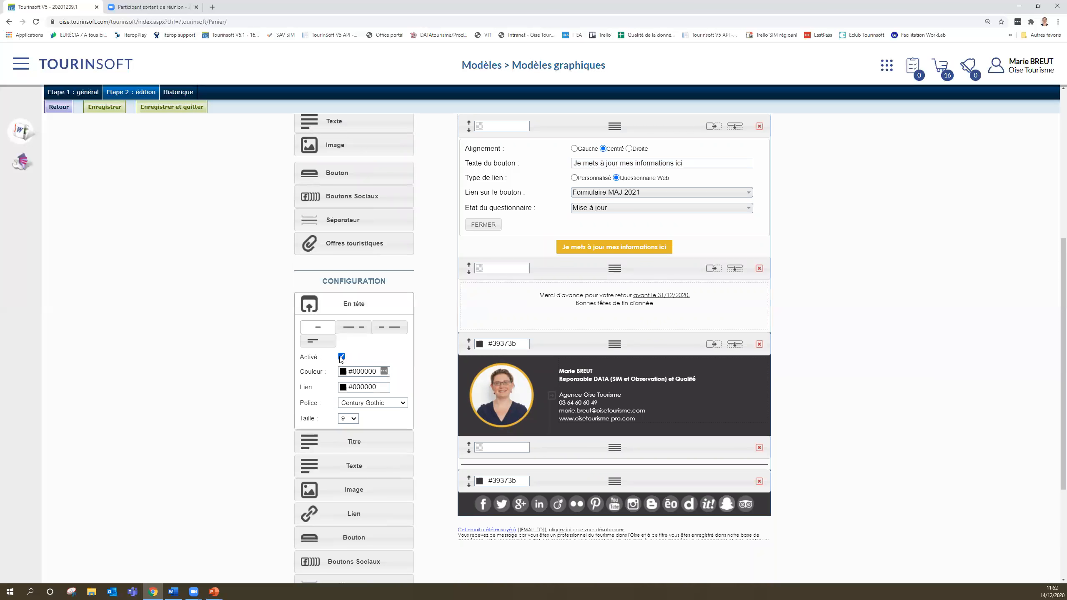
pyautogui.scroll(1, 567, 249)
pyautogui.scroll(7, 567, 249)
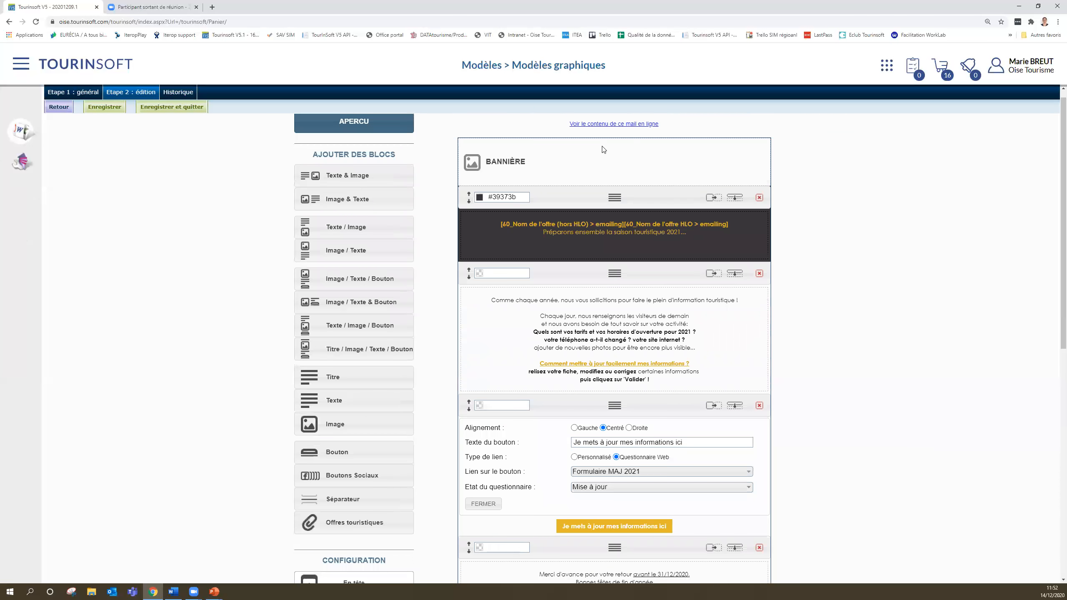
pyautogui.scroll(-15, 385, 416)
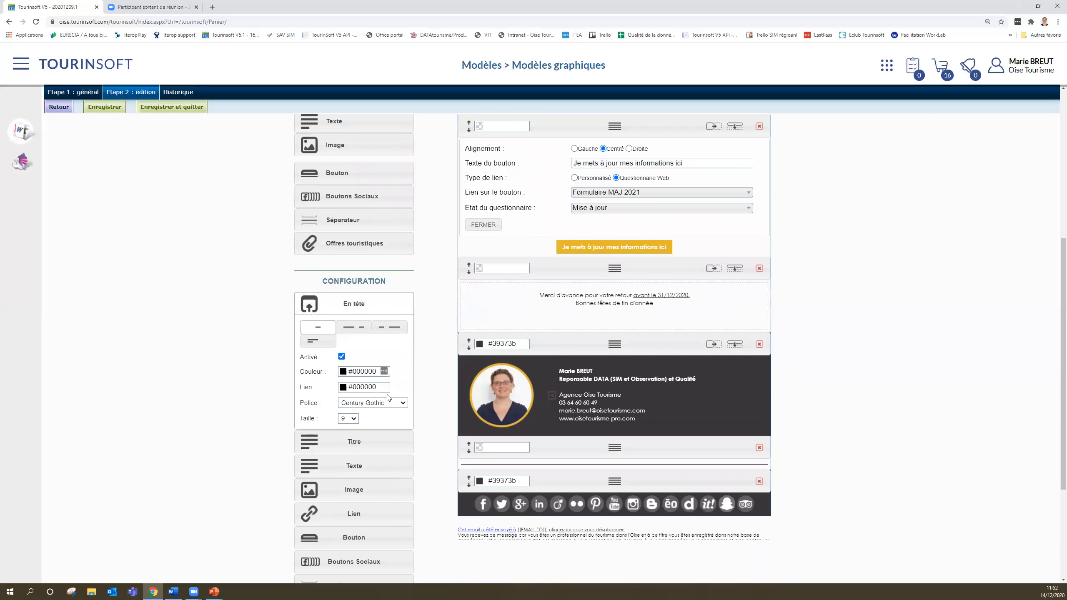
# - Examine the Pied de page configuration, the unsubscribe link settings and the full footer text of the mail model
pyautogui.click(361, 509)
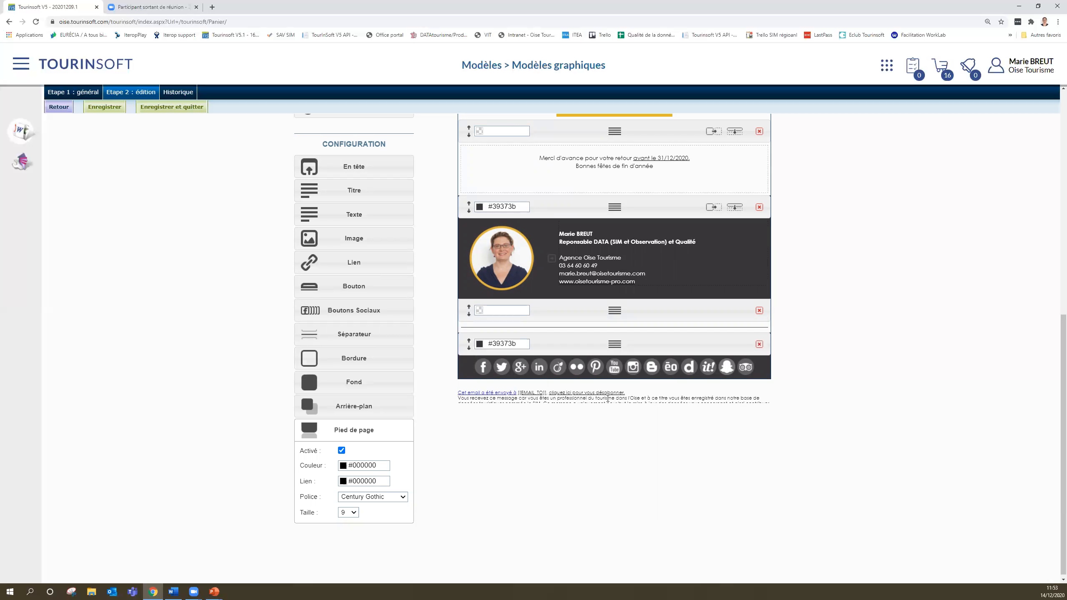
pyautogui.click(579, 394)
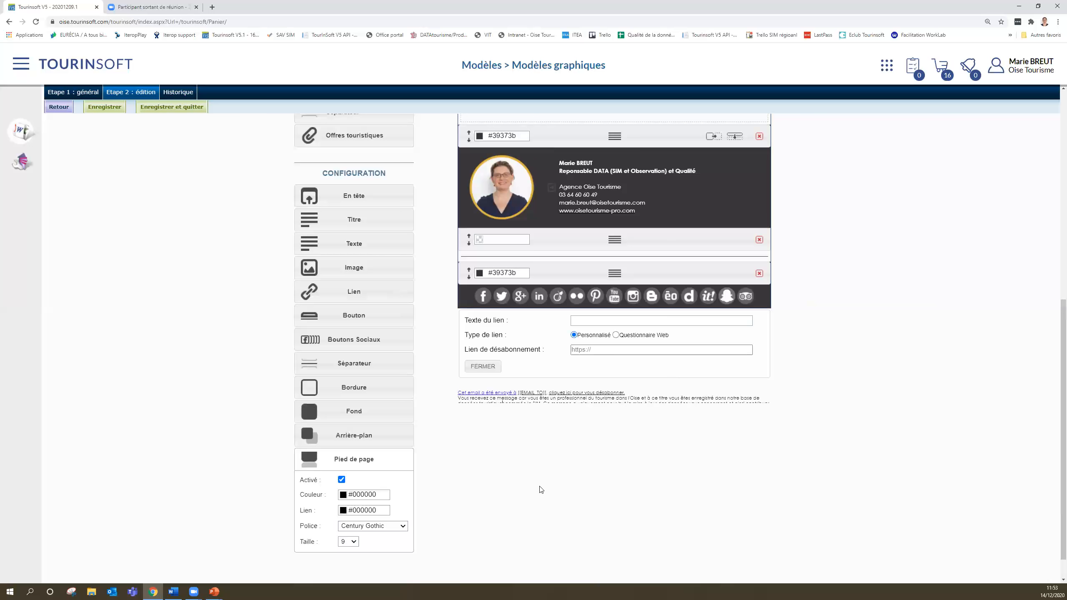
pyautogui.click(459, 398)
pyautogui.press('Down')
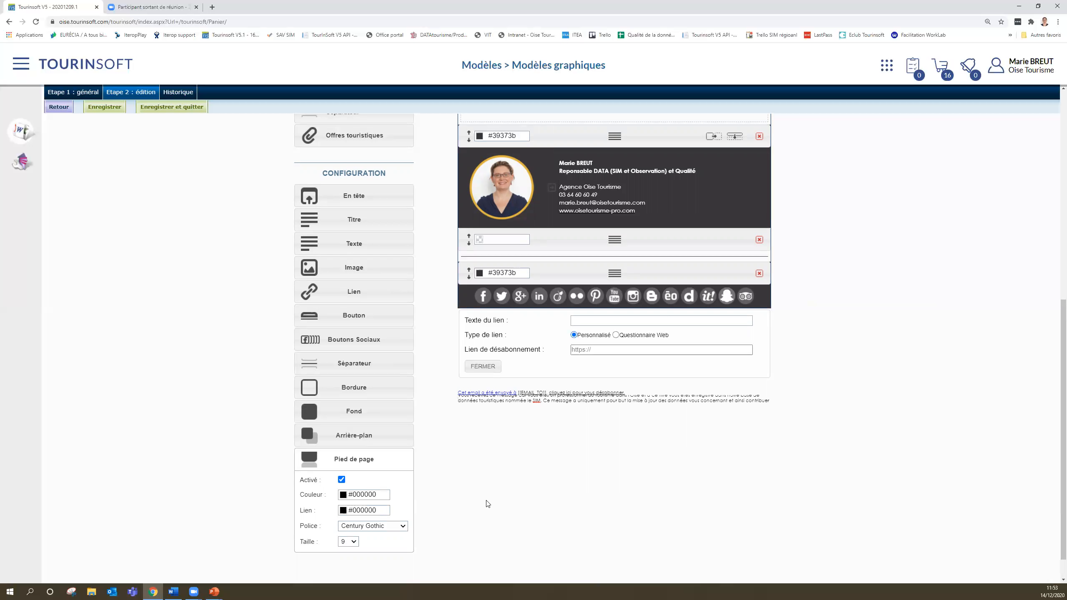
pyautogui.press('Down')
pyautogui.press('Down')
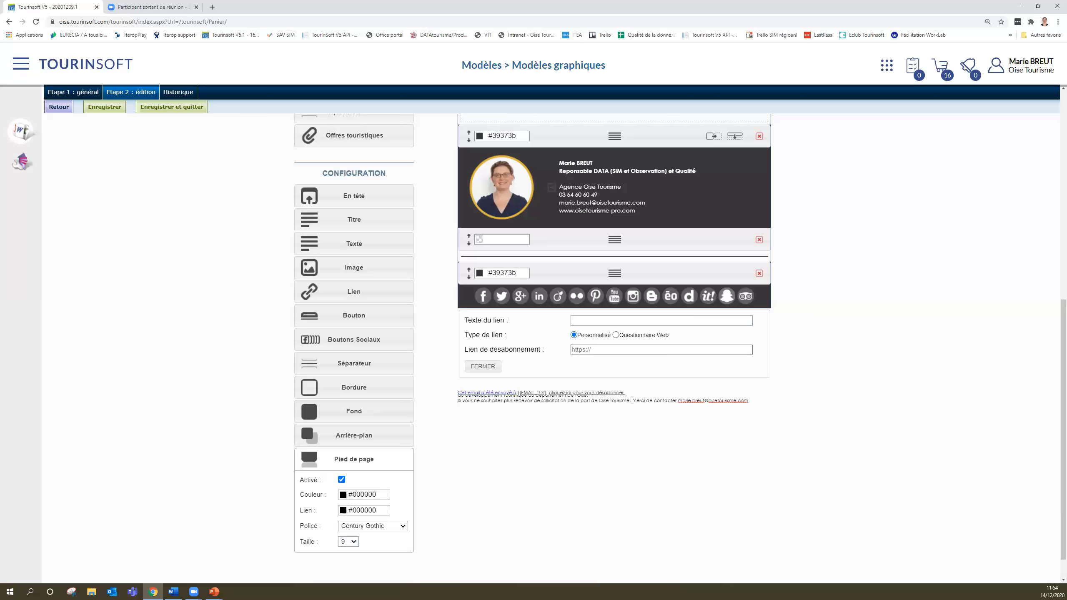
# - Delete the two offer name merge fields, hors HLO and HLO, from the dark heading block above "Préparons ensemble la saison touristique 2021"
pyautogui.scroll(4, 633, 403)
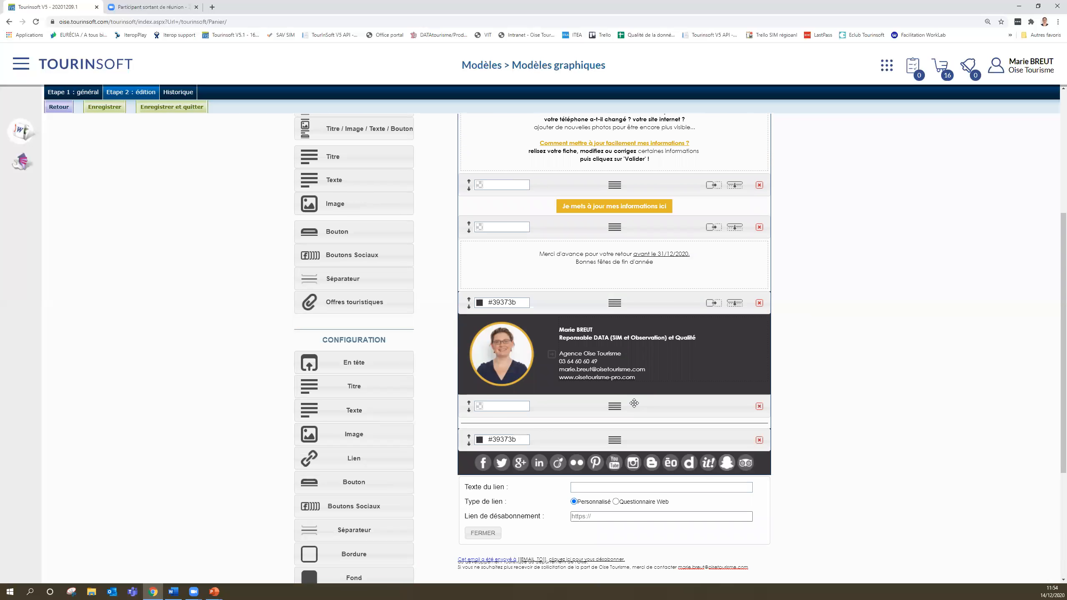
pyautogui.scroll(4, 634, 403)
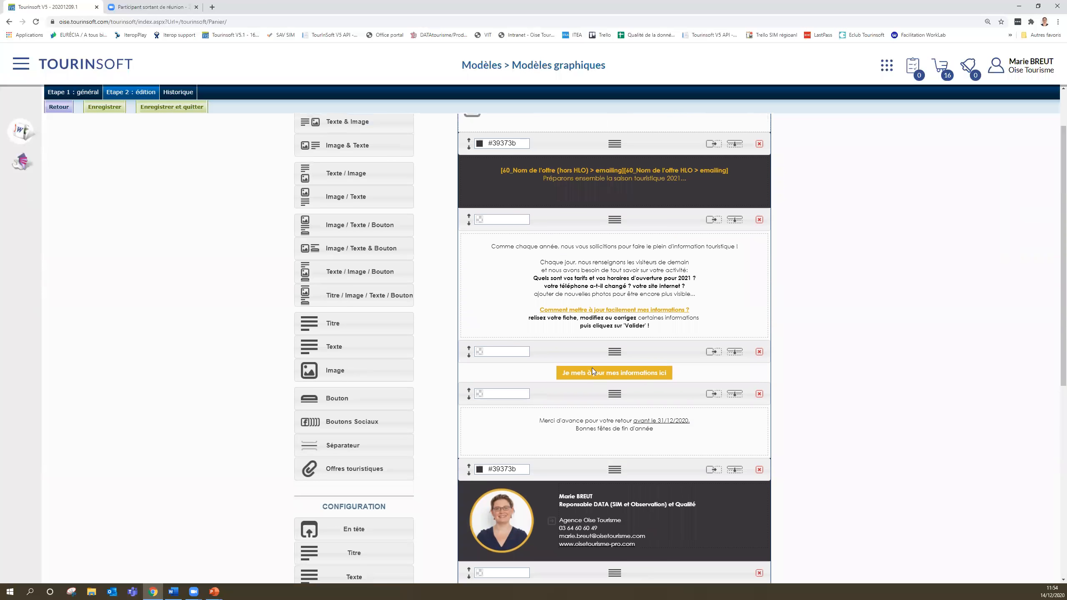
pyautogui.scroll(1, 611, 382)
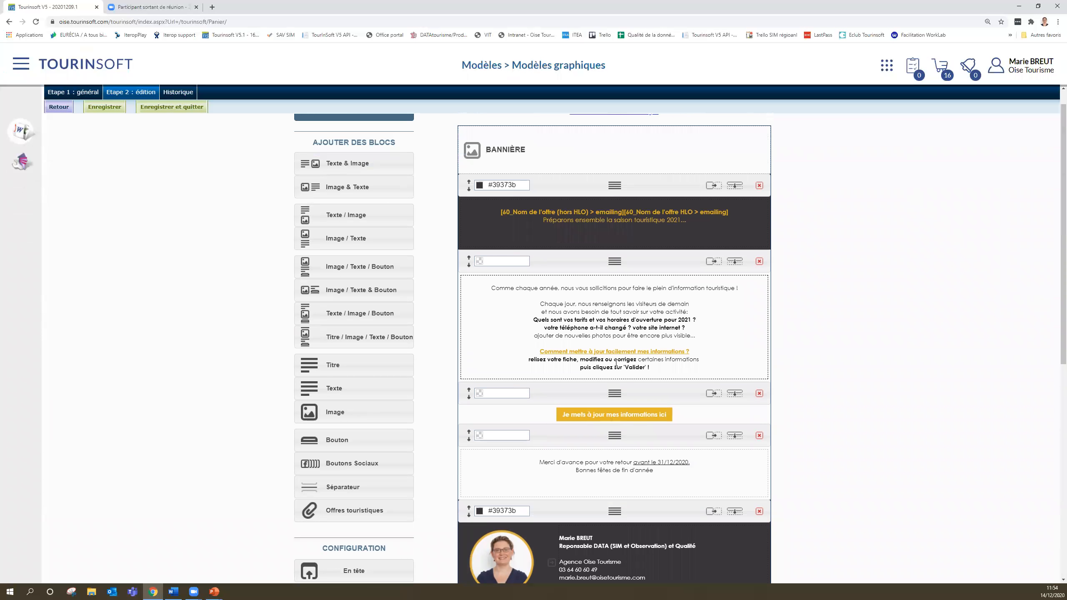
pyautogui.moveTo(732, 212); pyautogui.dragTo(494, 213)
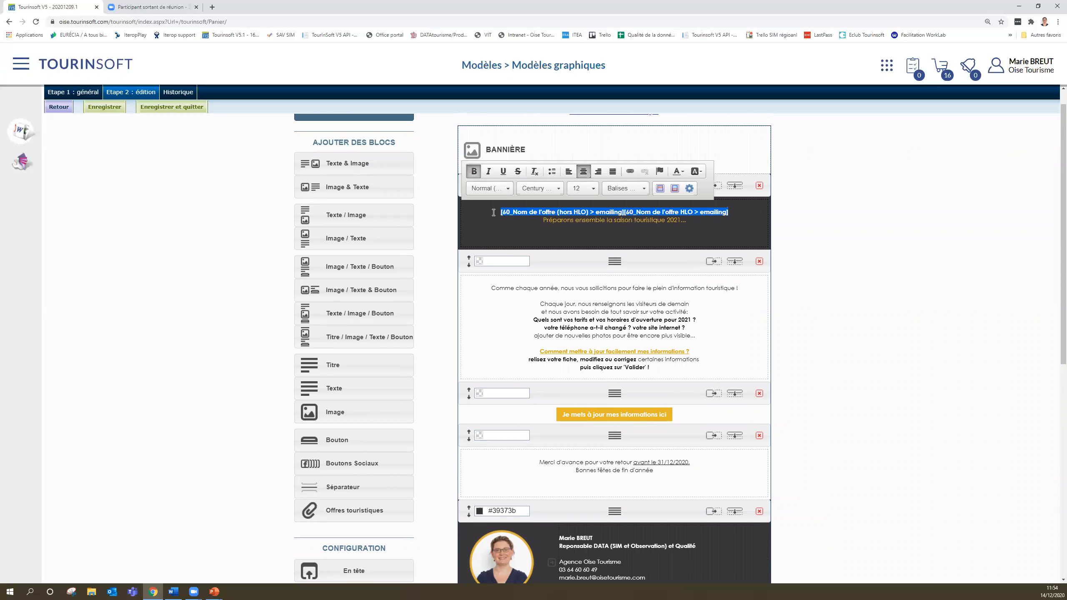
pyautogui.click(738, 212)
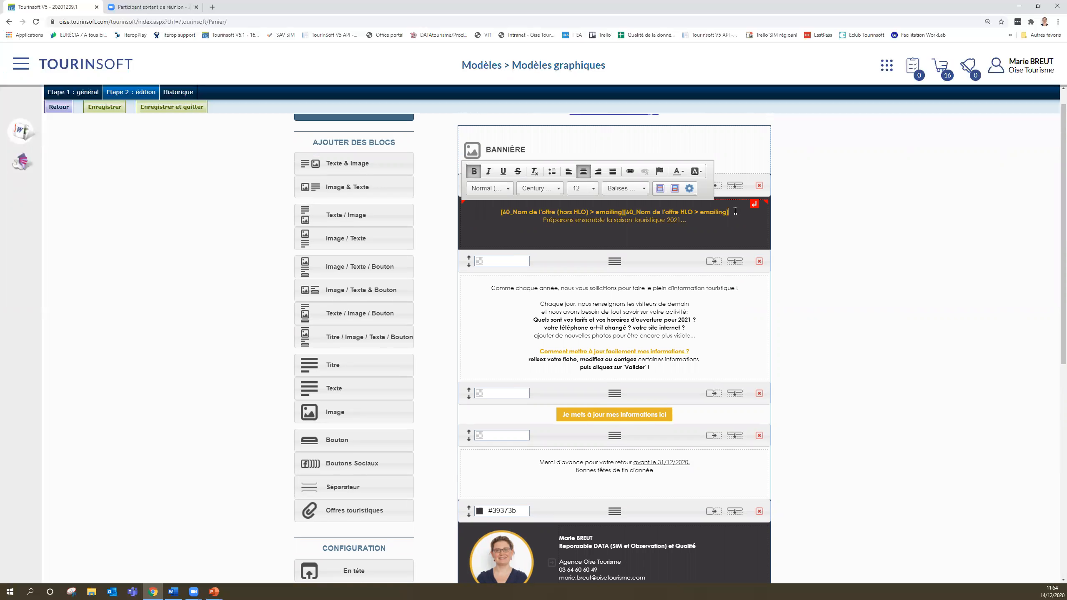
pyautogui.moveTo(735, 210); pyautogui.dragTo(491, 209)
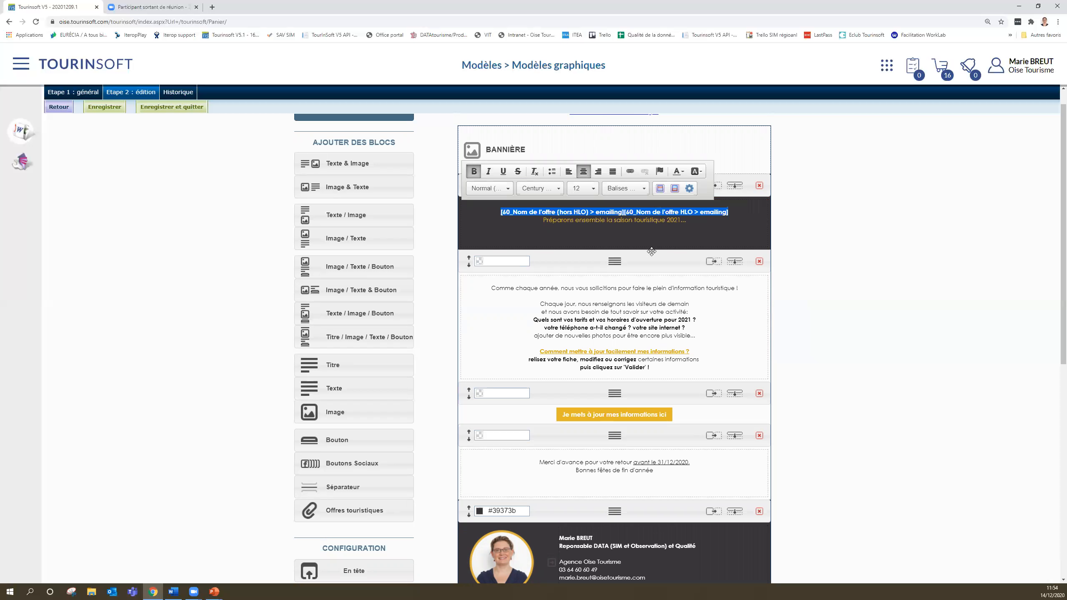
pyautogui.click(708, 217)
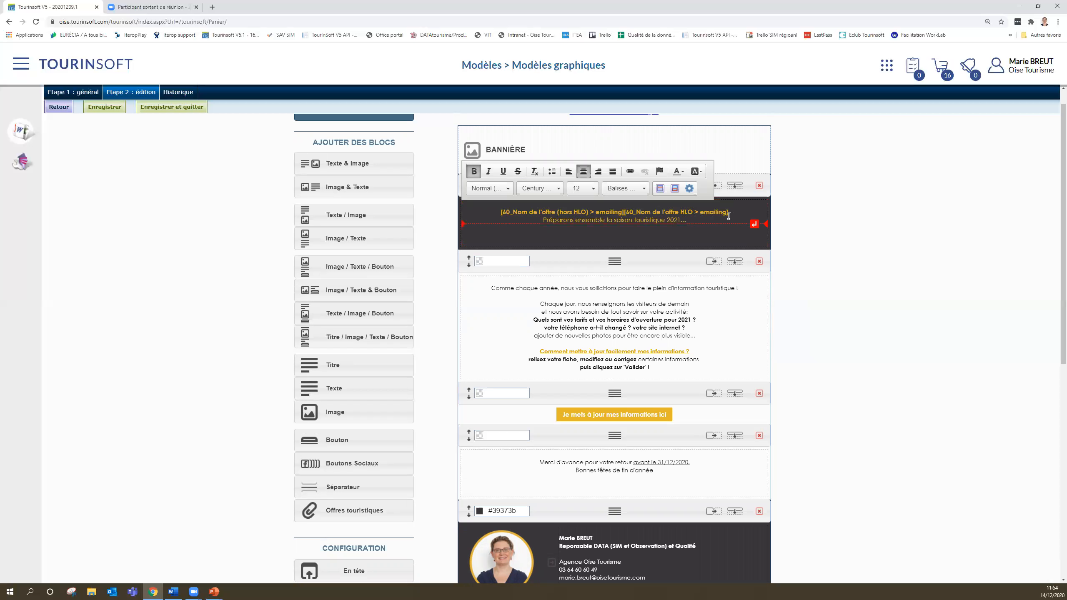
pyautogui.moveTo(729, 214); pyautogui.dragTo(499, 208)
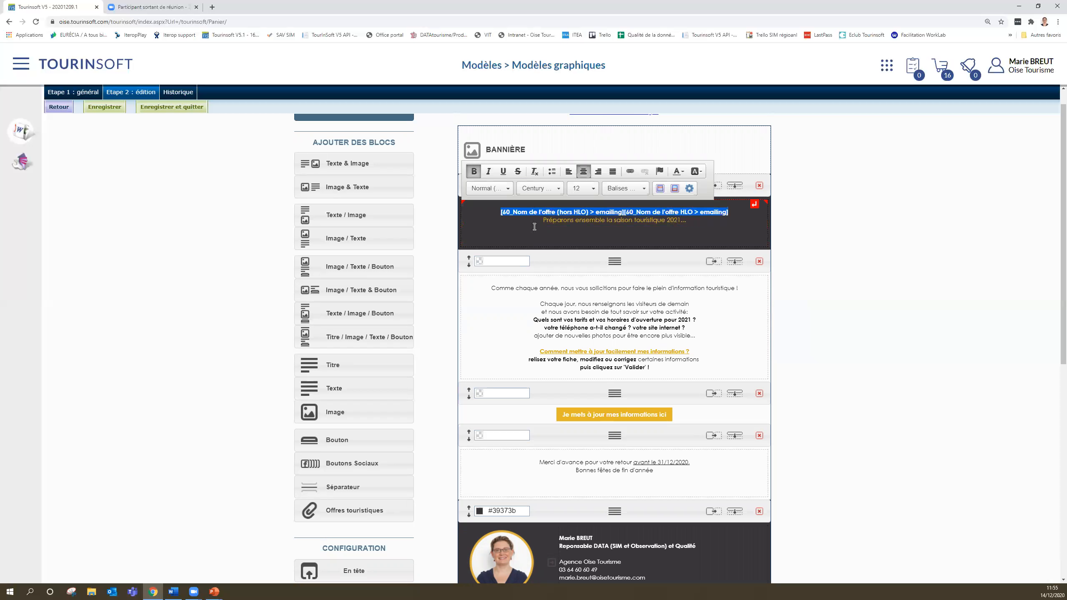
pyautogui.press('Delete')
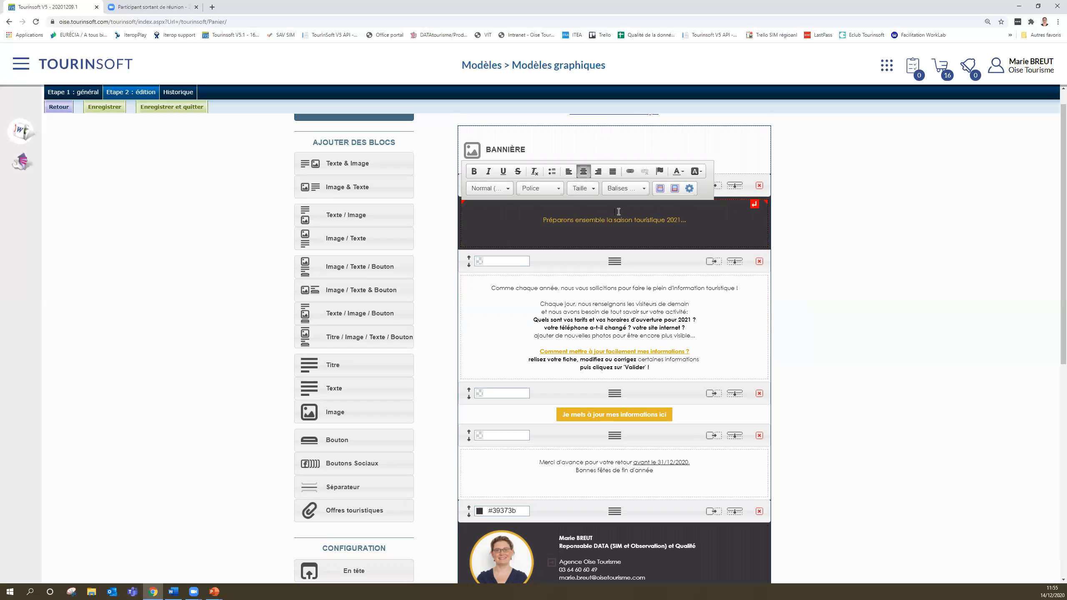
# - Insert the configured field "60_Nom de l'offre (hors HLO) > emailing" above "Préparons ensemble la saison touristique 2021" in the dark heading block
pyautogui.click(674, 187)
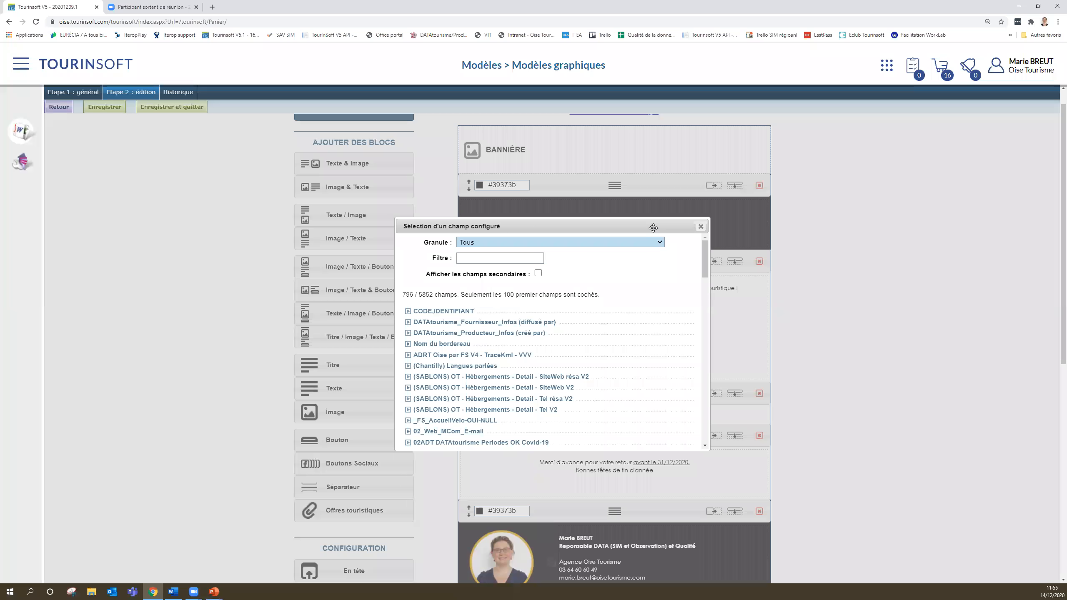
pyautogui.write('NOM')
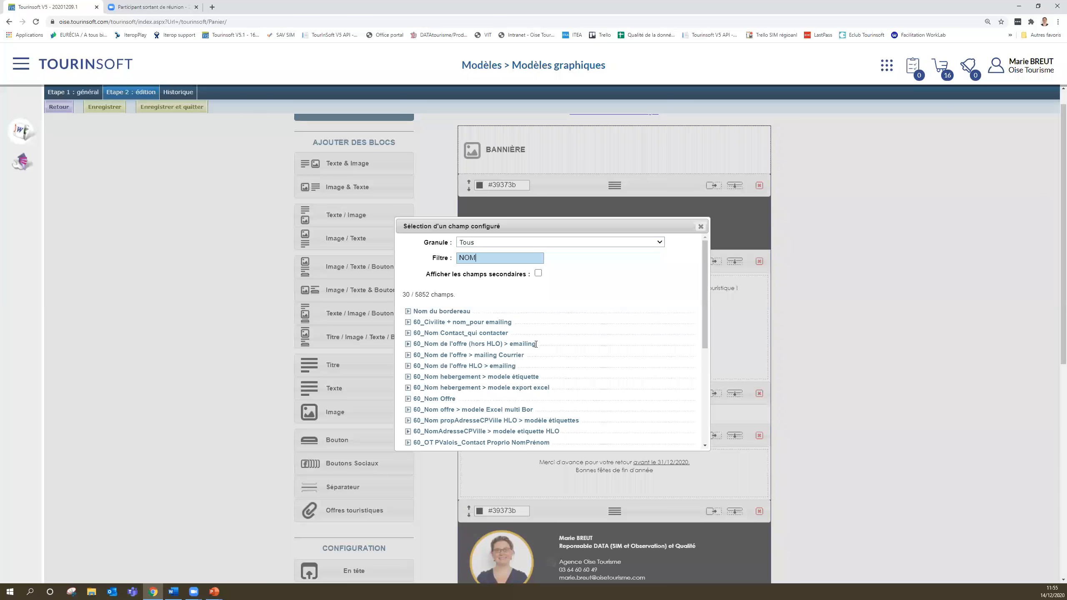
pyautogui.click(408, 344)
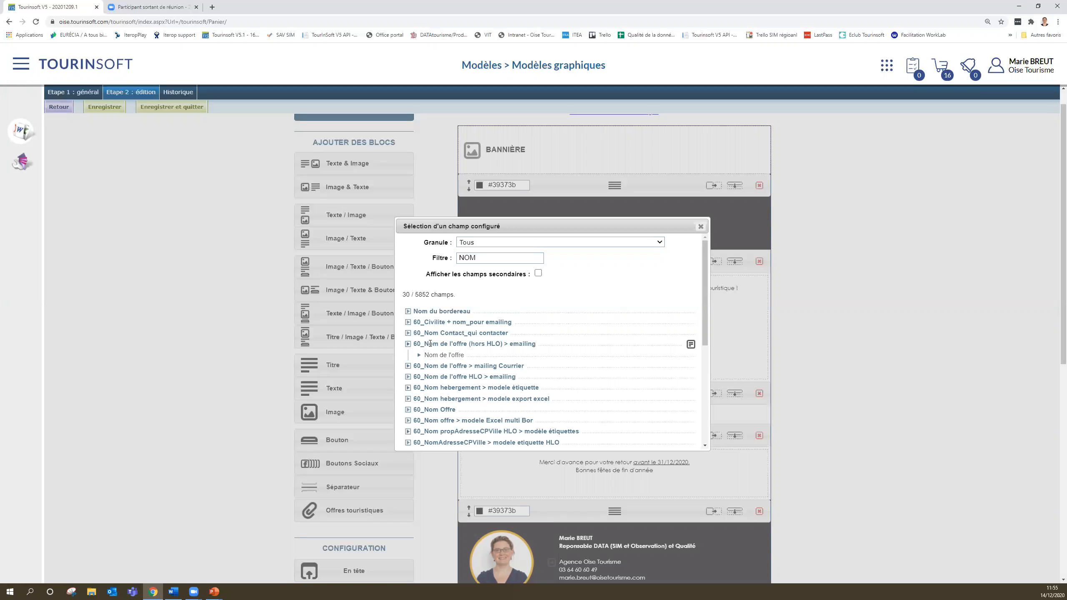
pyautogui.click(691, 345)
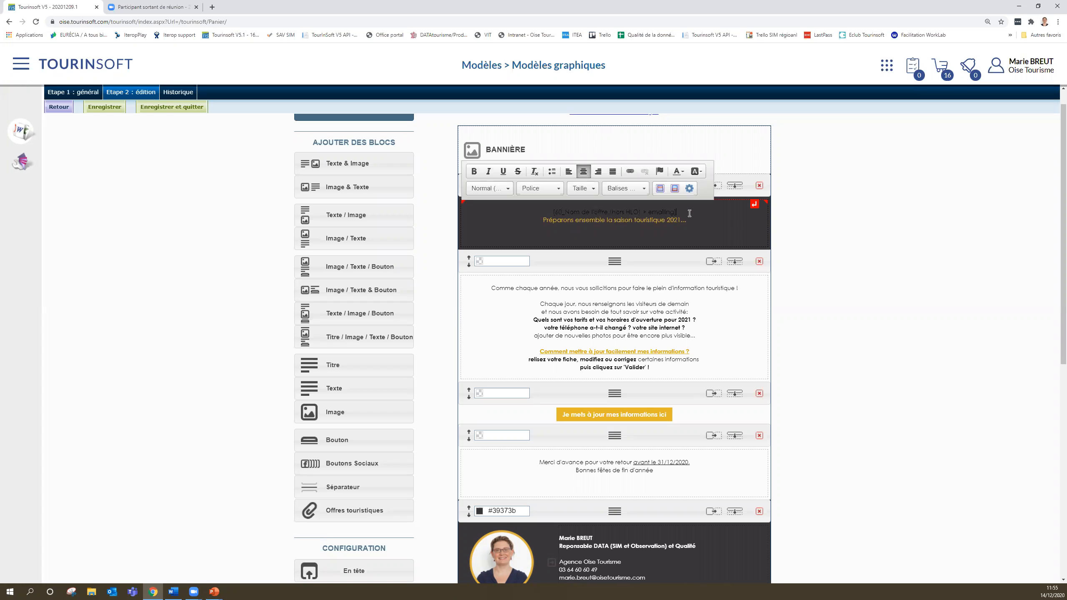
# - Add the configured field "60_Nom de l'offre HLO > emailing" right after the hors HLO field in the heading block
pyautogui.click(675, 188)
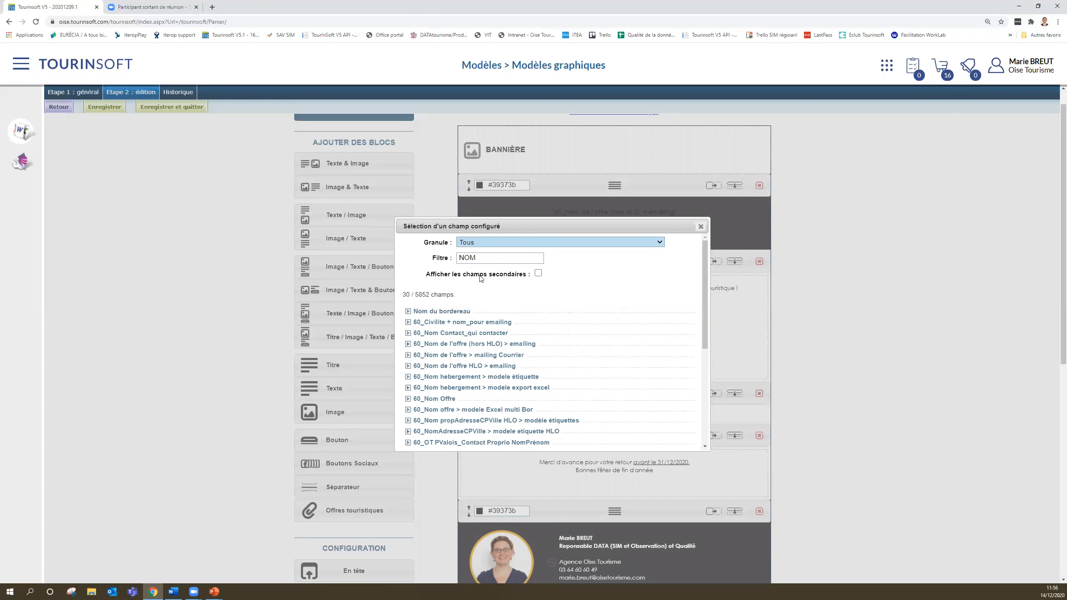
pyautogui.click(449, 258)
pyautogui.write("nom de l'o")
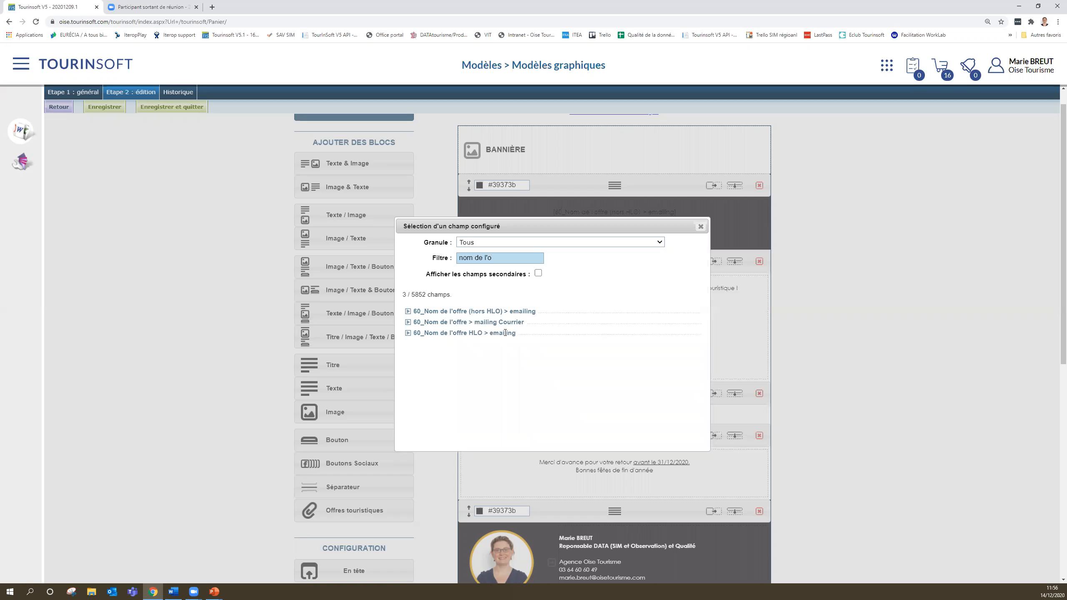
pyautogui.click(407, 333)
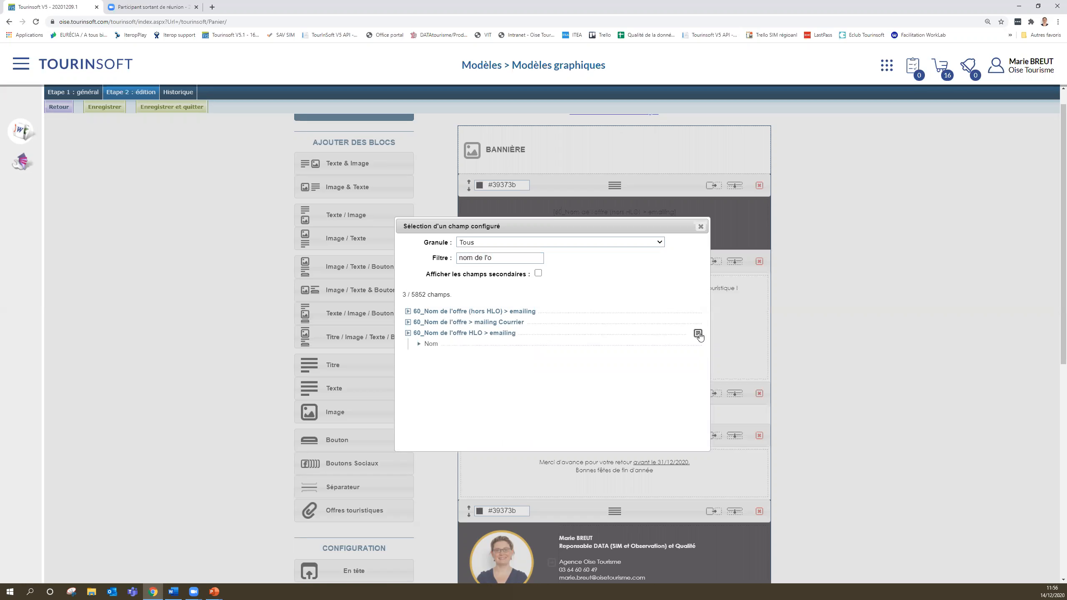
pyautogui.click(698, 334)
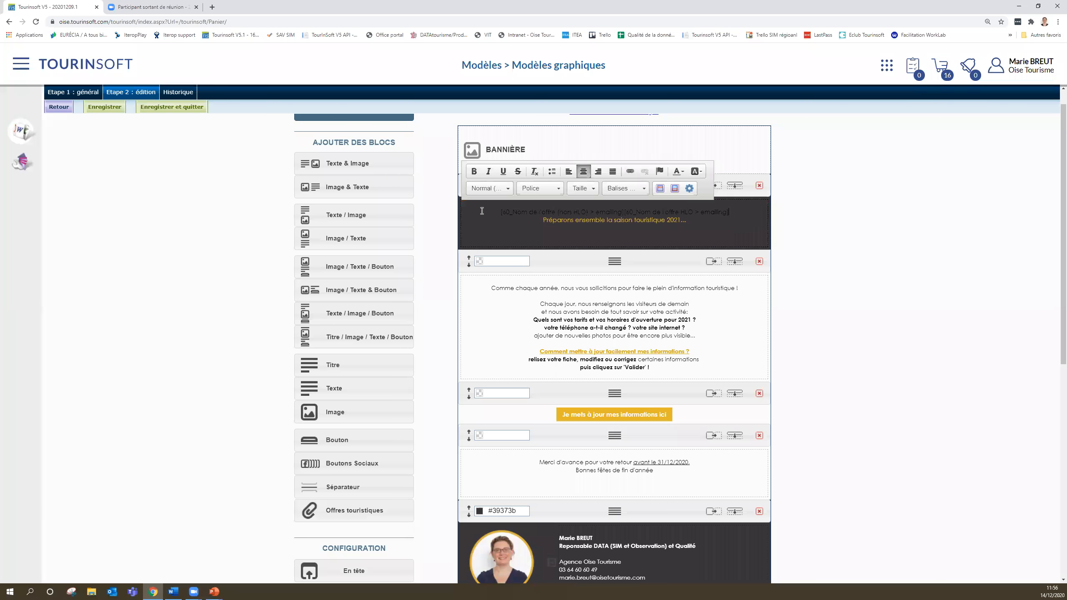
# - Format both offer name merge fields in the heading block with text colour #DDAD1D and bold
pyautogui.tripleClick(584, 213)
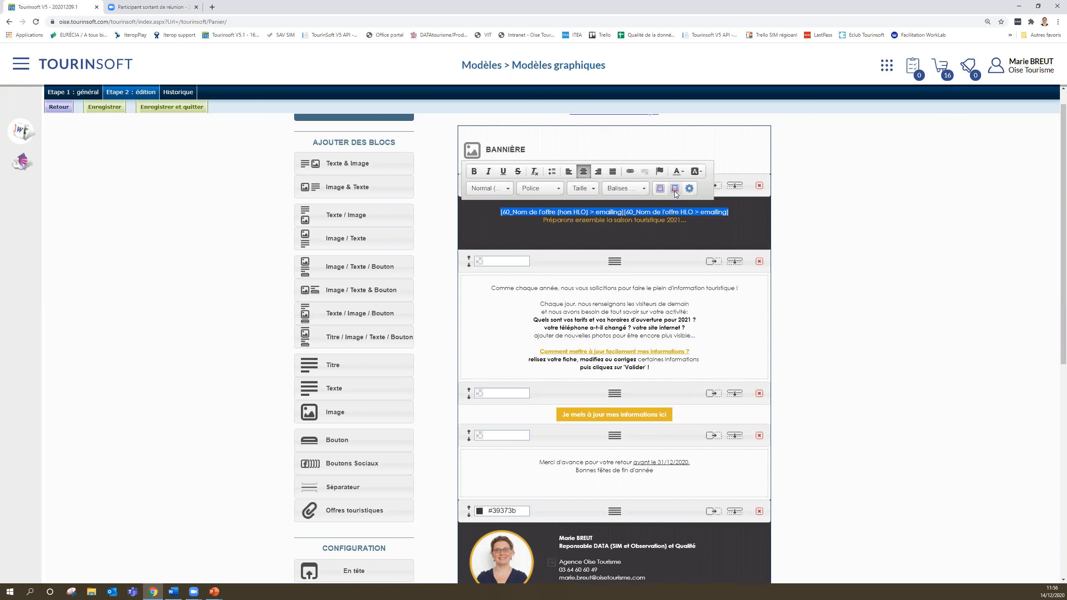
pyautogui.click(679, 171)
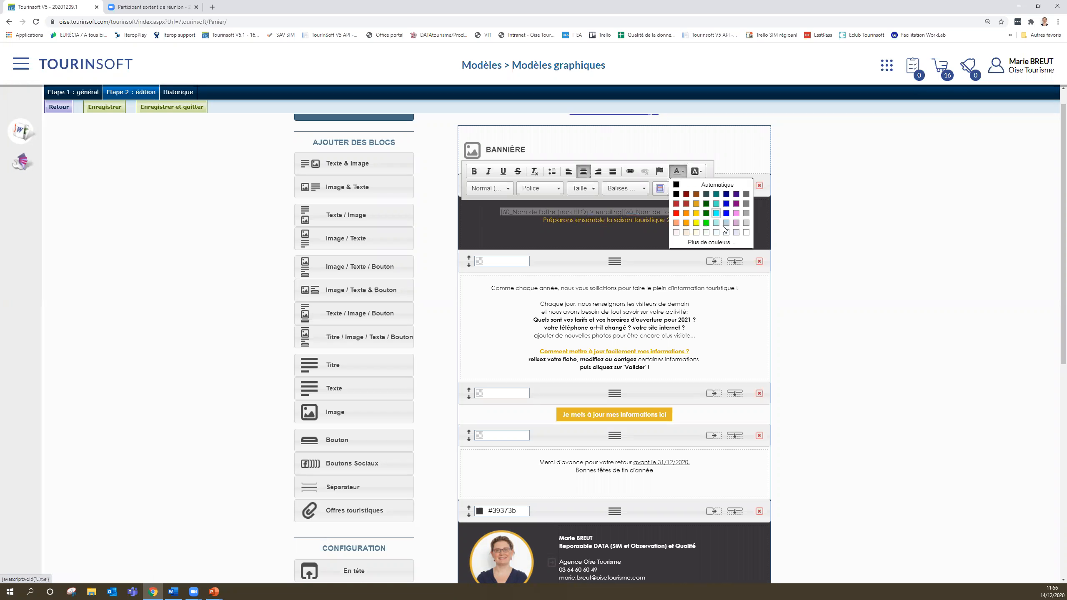
pyautogui.click(726, 247)
pyautogui.click(631, 362)
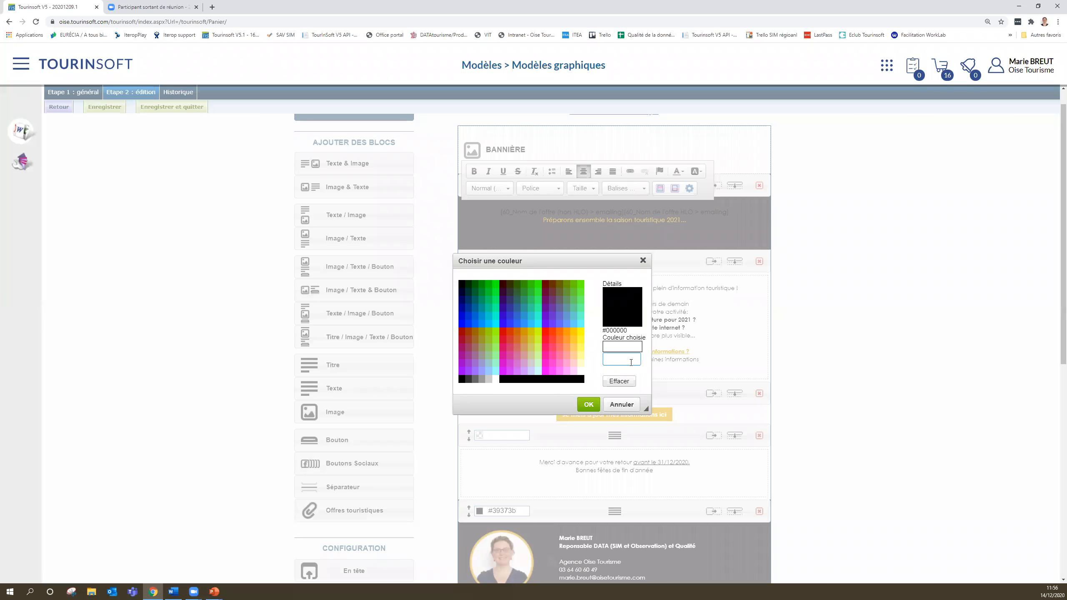
pyautogui.write('#DDAD1D')
pyautogui.click(588, 405)
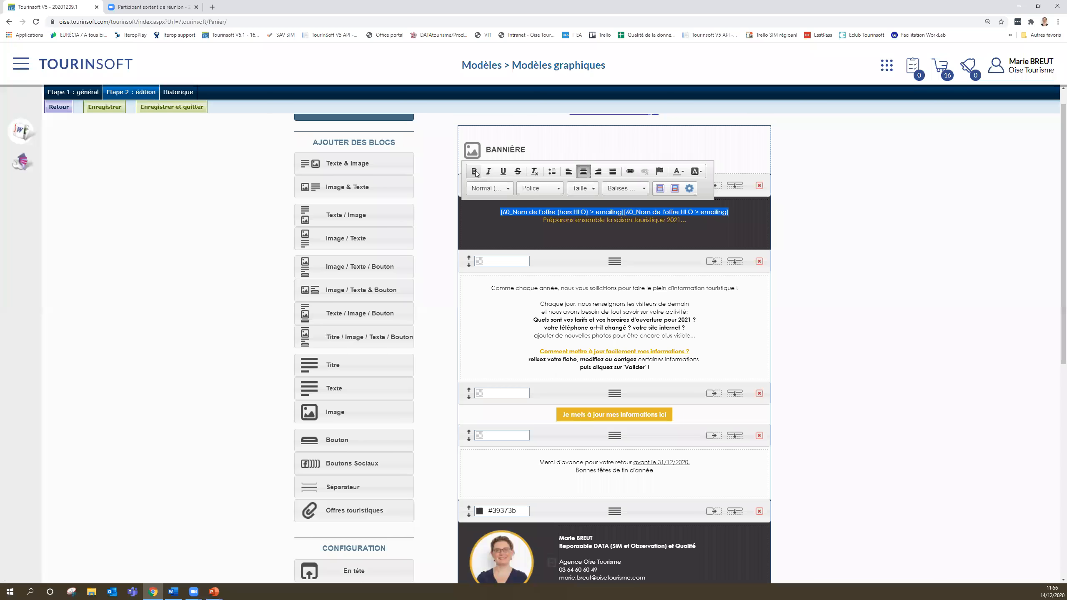
pyautogui.click(516, 210)
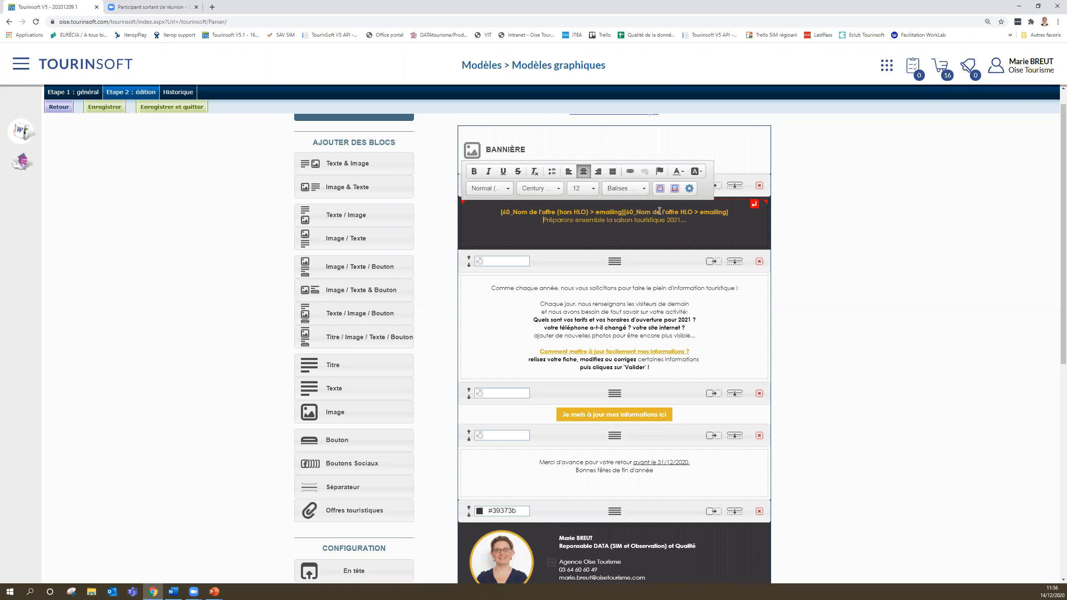
# - Preview the mail model with its offer name fields in the heading, and close the preview
pyautogui.scroll(1, 535, 217)
pyautogui.click(396, 145)
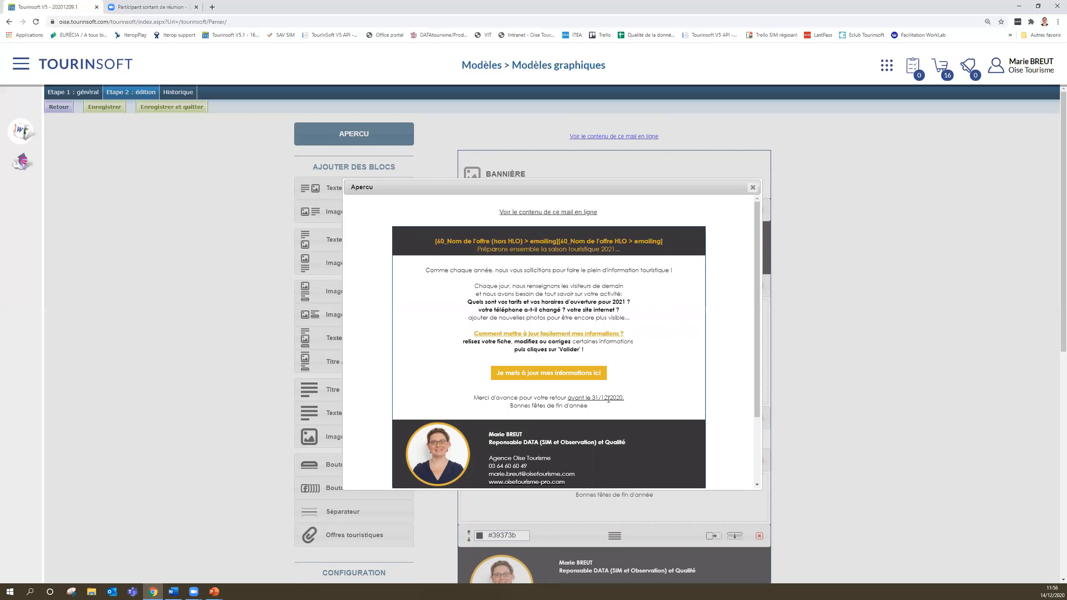
pyautogui.click(752, 188)
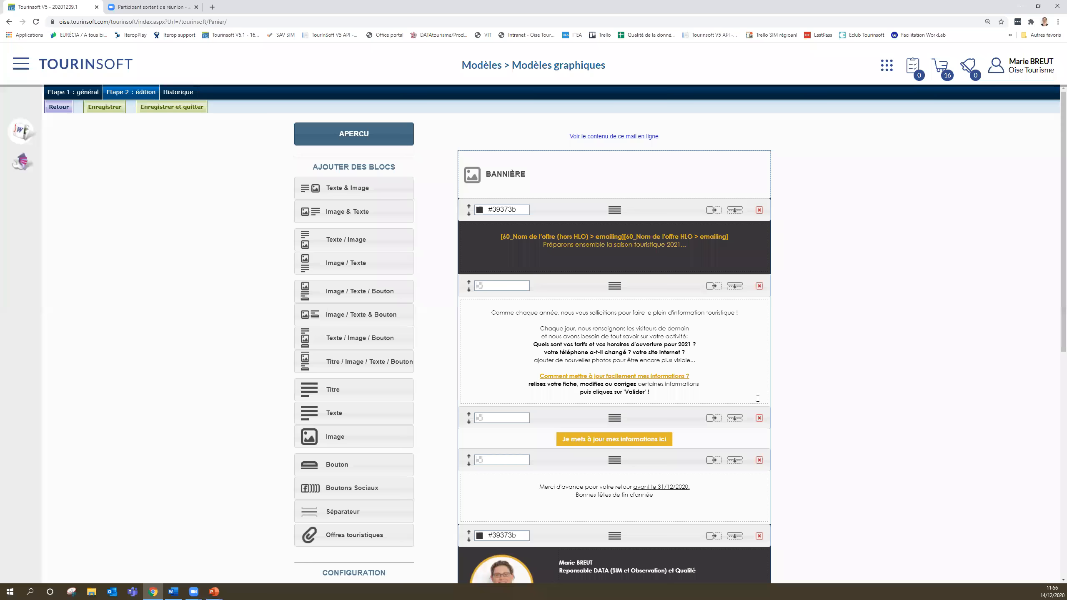
# - Close the footer's unsubscribe link settings, and save and leave the mail model
pyautogui.scroll(-5, 756, 395)
pyautogui.scroll(-4, 756, 395)
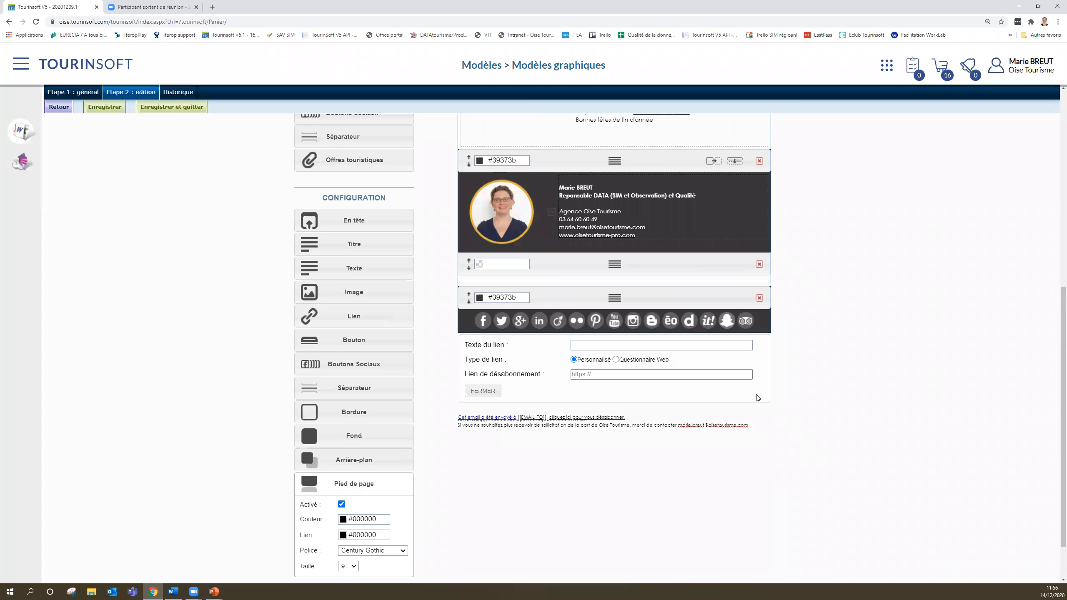
pyautogui.click(497, 394)
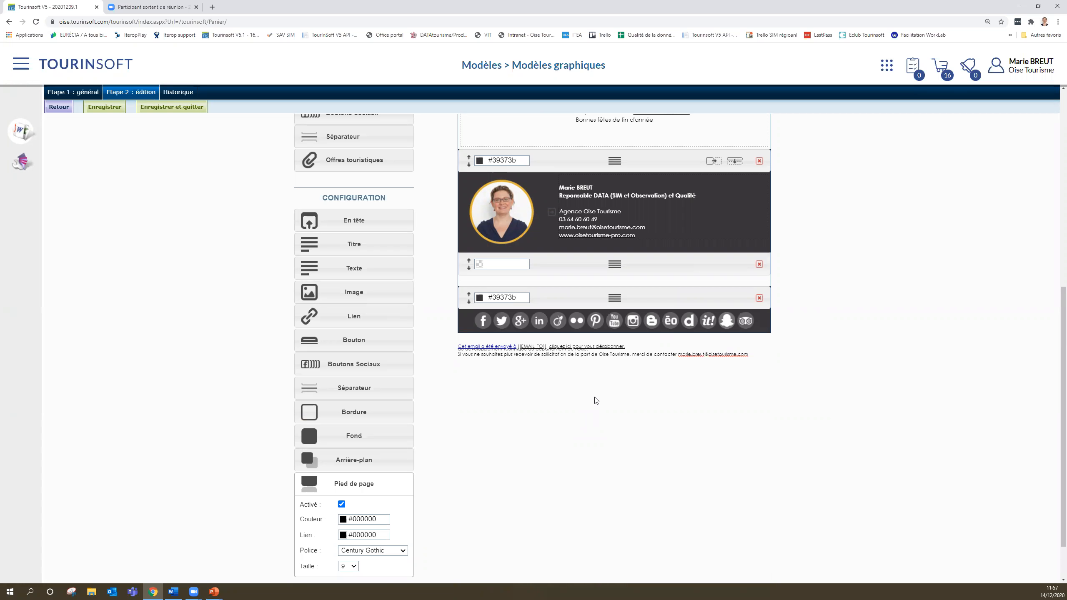
pyautogui.scroll(-1, 597, 400)
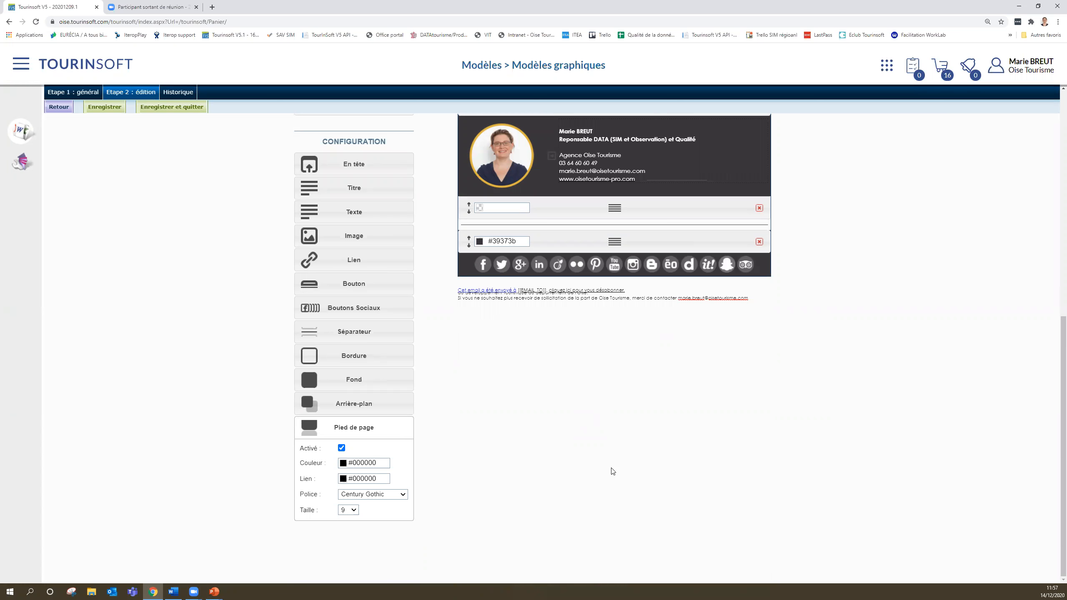
pyautogui.scroll(4, 806, 309)
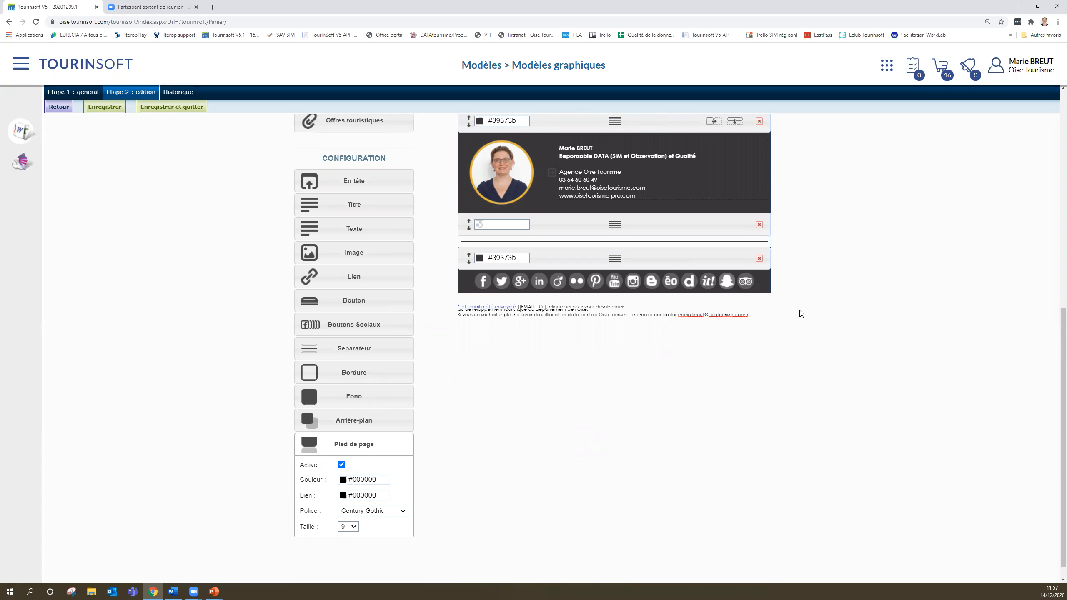
pyautogui.scroll(4, 801, 313)
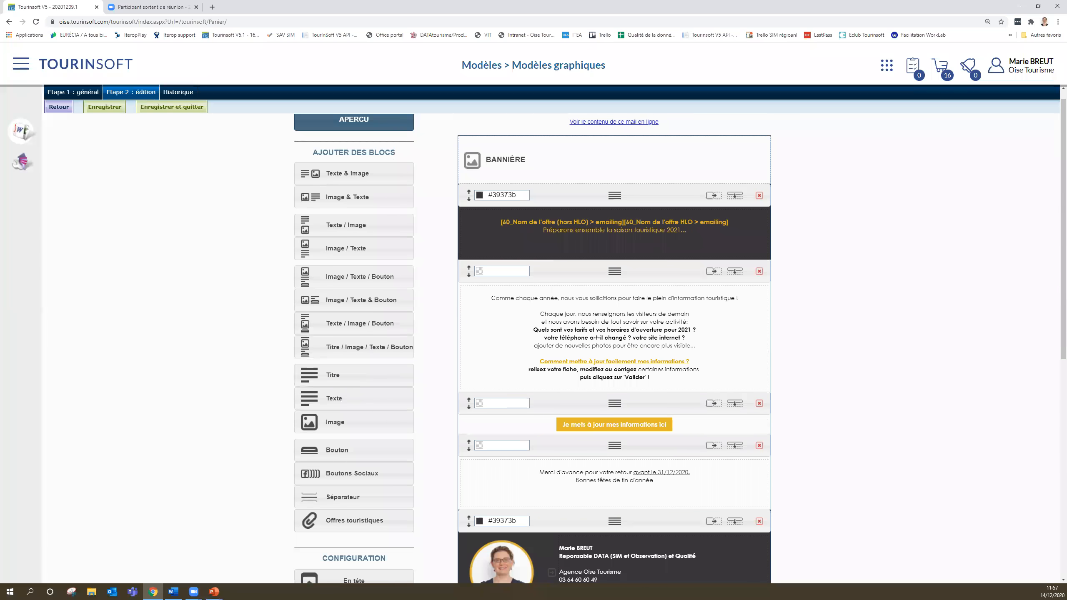
pyautogui.hotkey('alt', 'Tab')
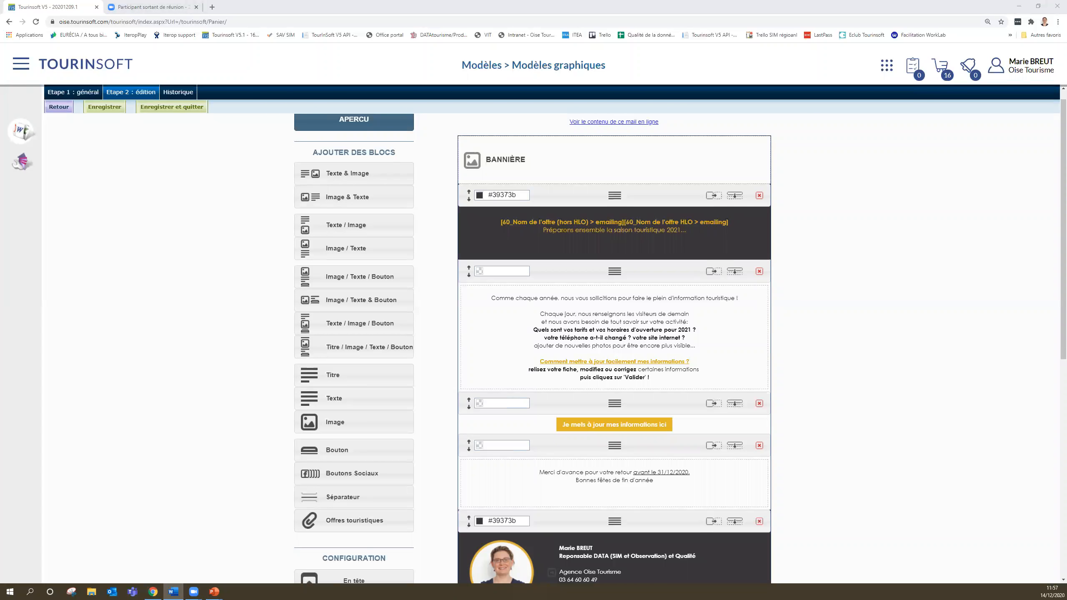
pyautogui.click(167, 108)
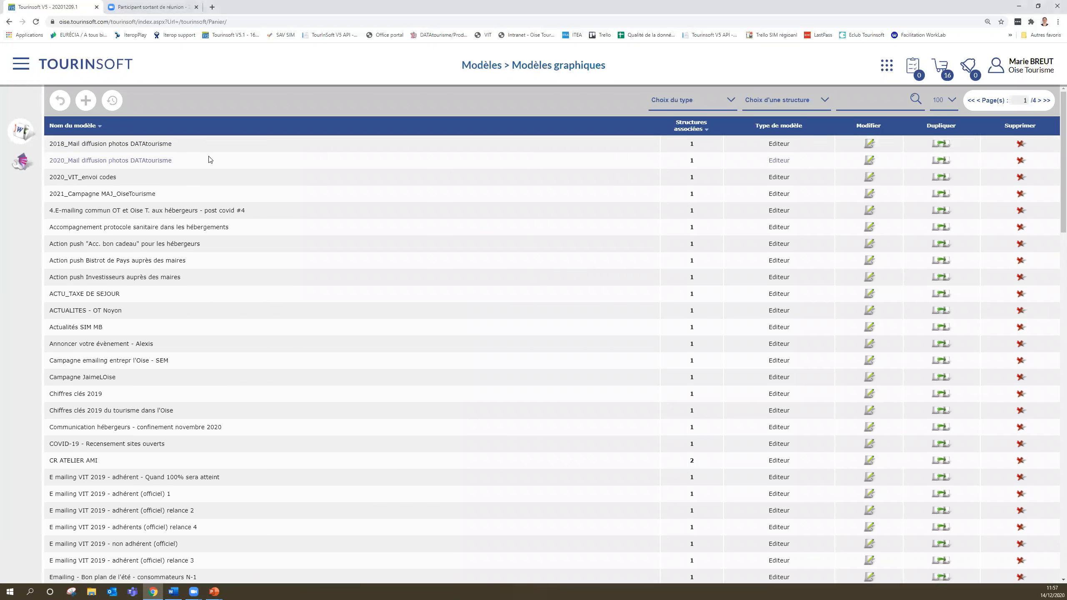
# - Create a new electronic mailing based on the editor model 2021_Campagne MAJ_OiseTourisme
pyautogui.click(19, 68)
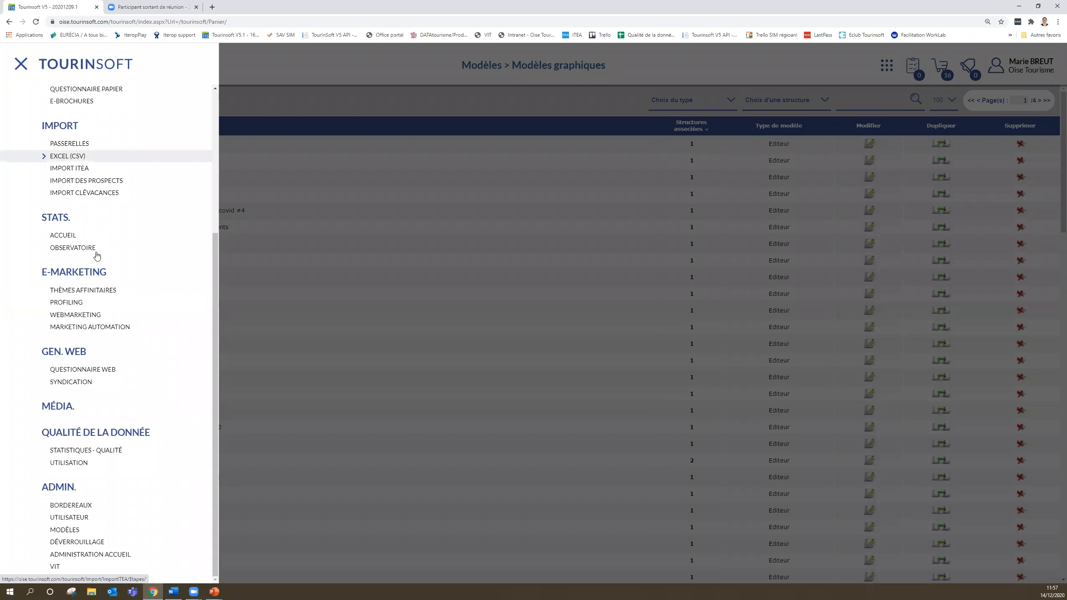
pyautogui.scroll(5, 96, 254)
pyautogui.click(78, 203)
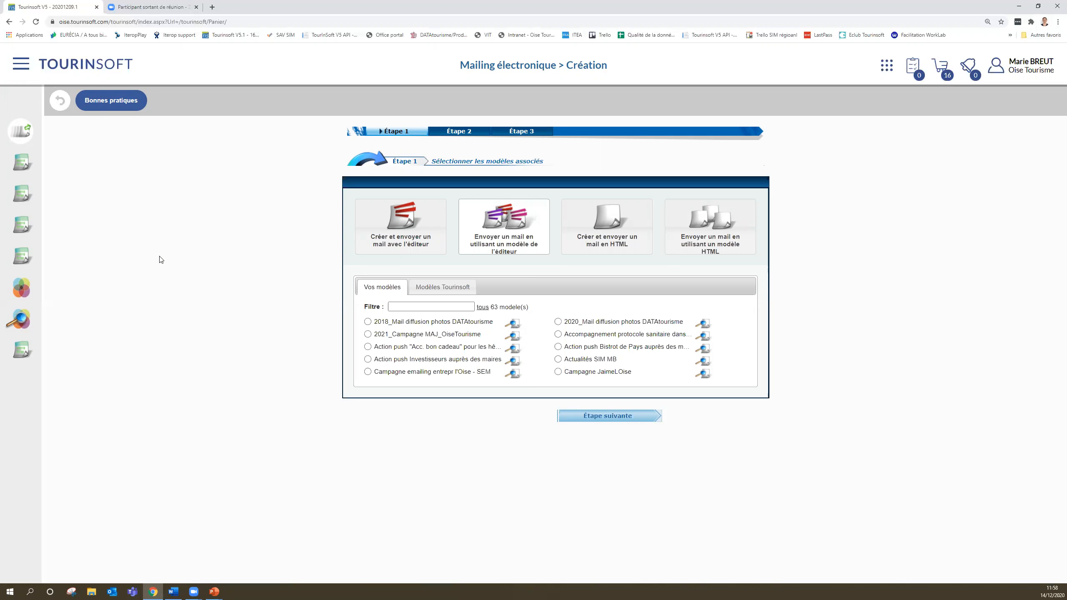
pyautogui.moveTo(25, 133)
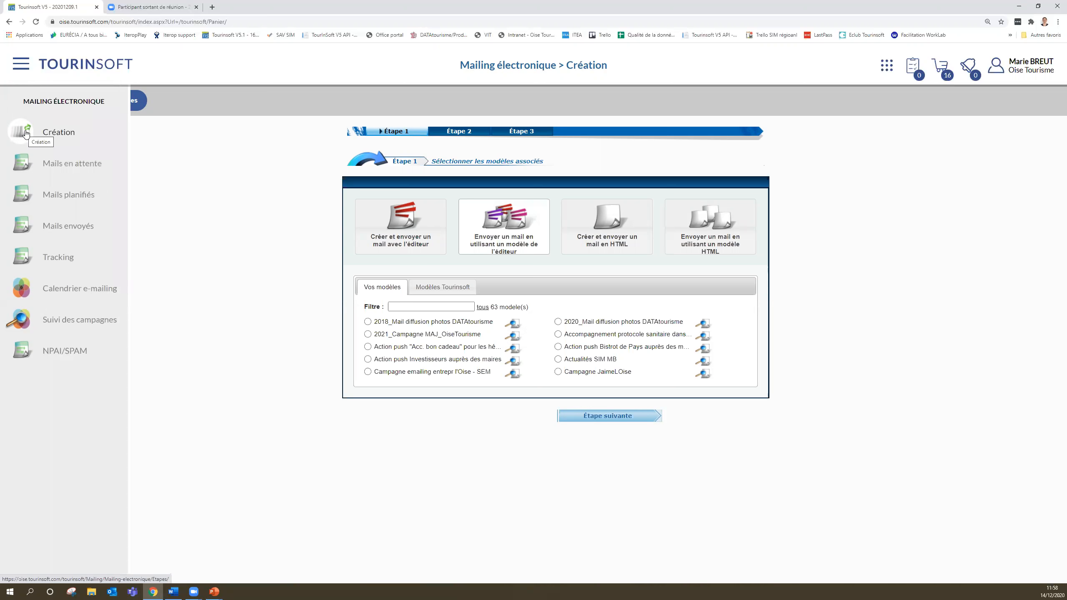
pyautogui.click(368, 334)
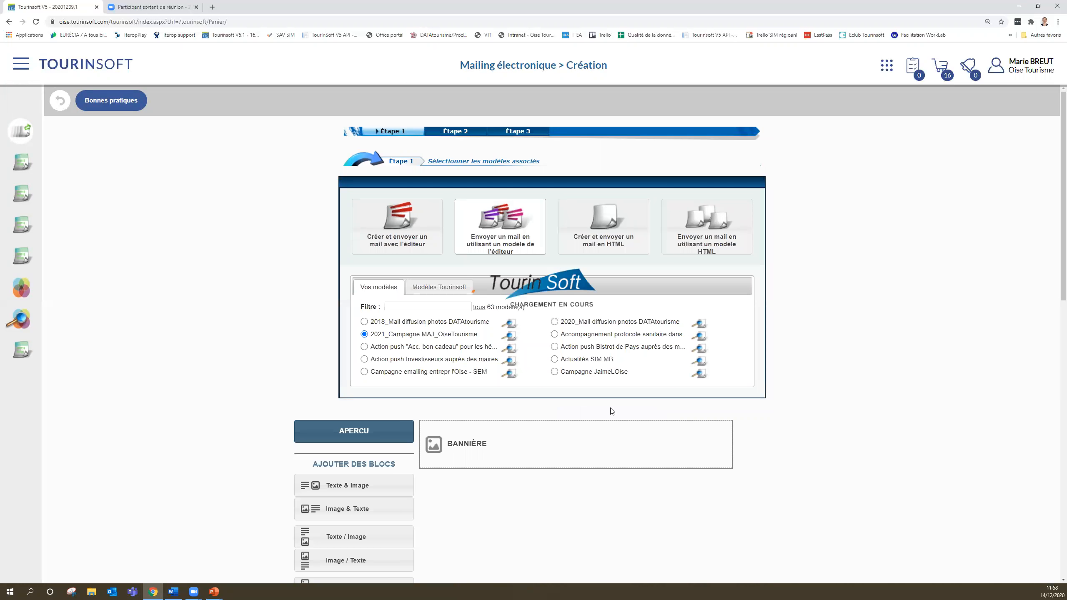
# - Check the loaded mail's content and the questionnaire link settings of its "Je mets à jour mes informations ici" button
pyautogui.scroll(-7, 818, 365)
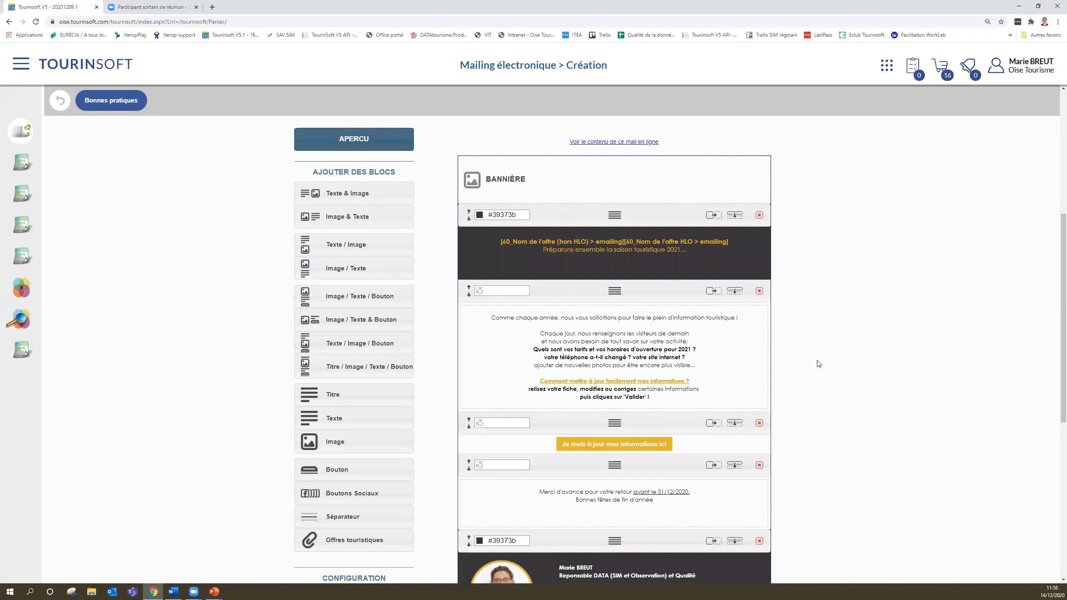
pyautogui.scroll(-2, 819, 364)
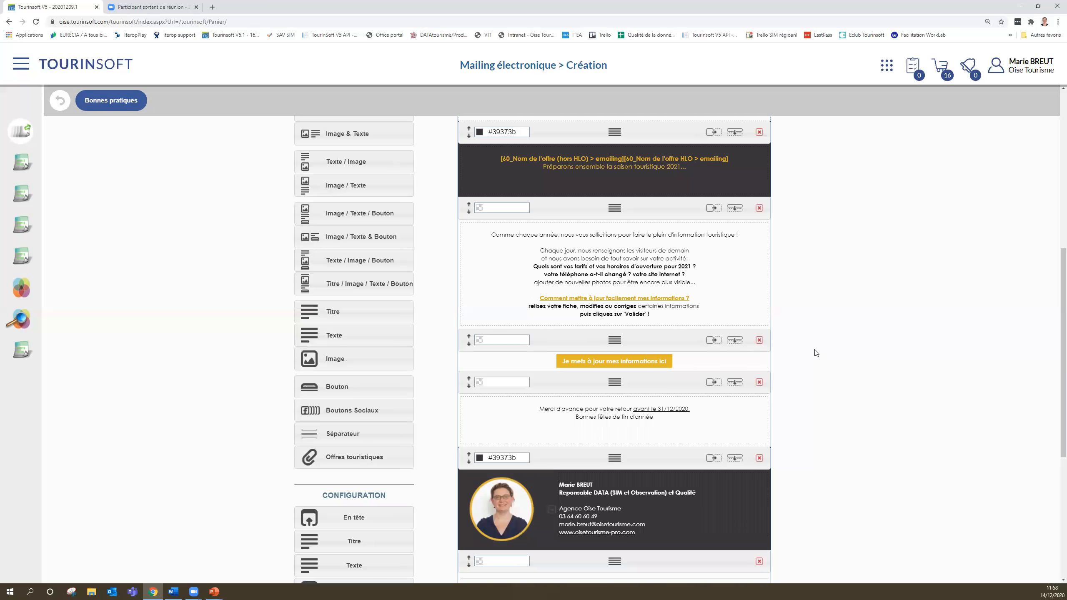
pyautogui.scroll(-6, 815, 352)
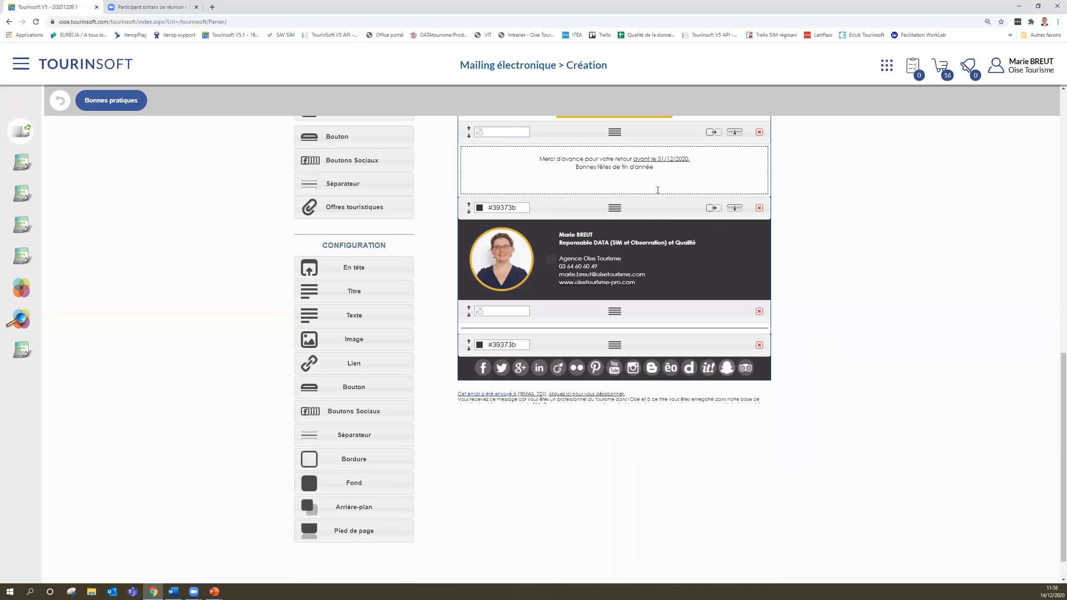
pyautogui.scroll(2, 625, 200)
pyautogui.click(625, 200)
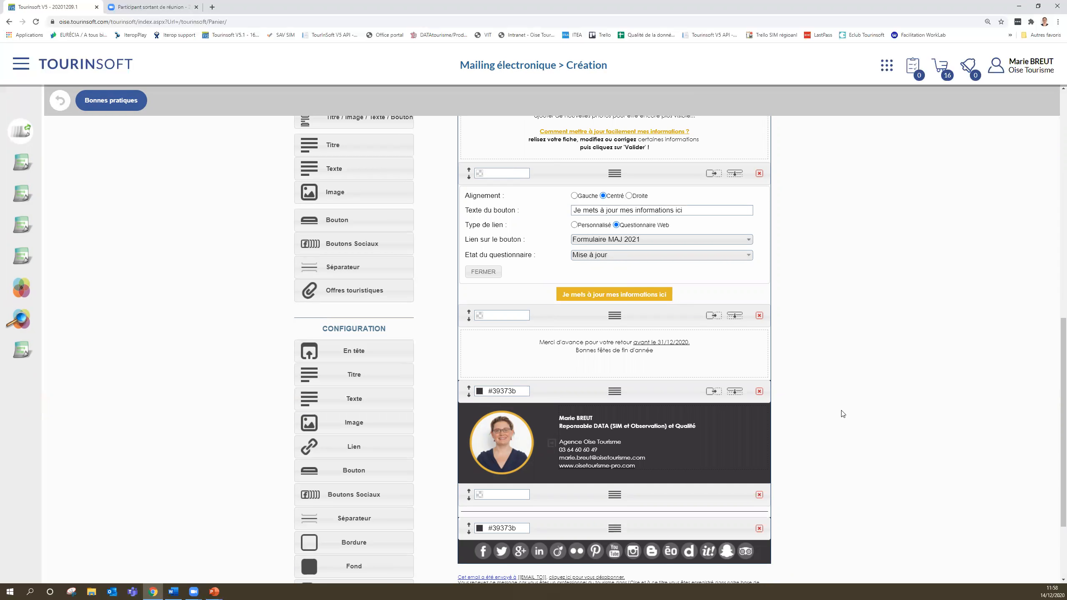
# - Proceed to the offer selection, include the whole Panier, and continue to the contact management stage
pyautogui.scroll(-3, 842, 413)
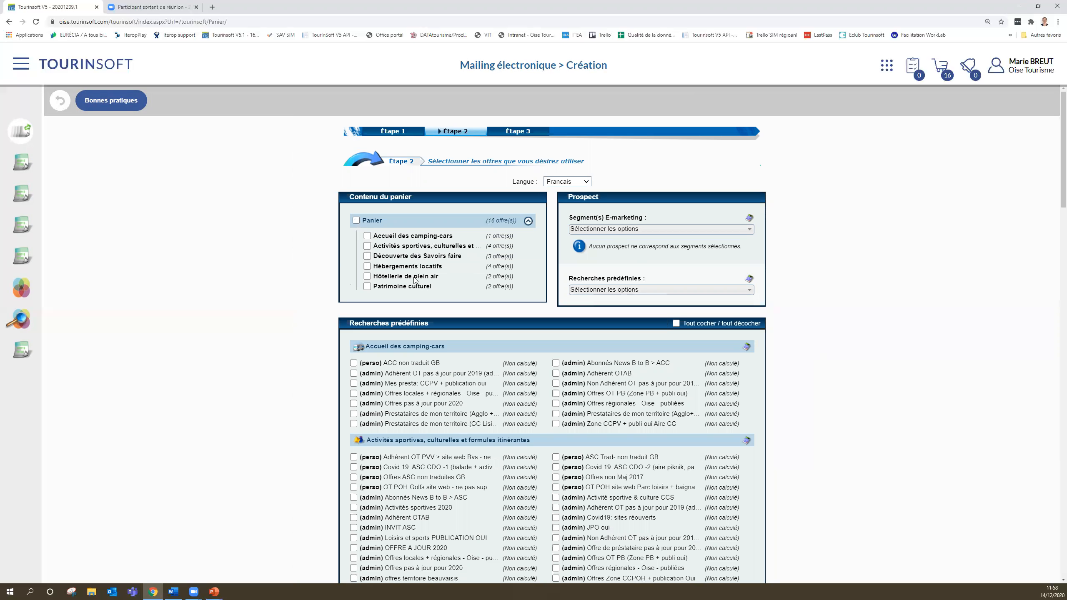
pyautogui.click(356, 220)
pyautogui.scroll(-20, 494, 341)
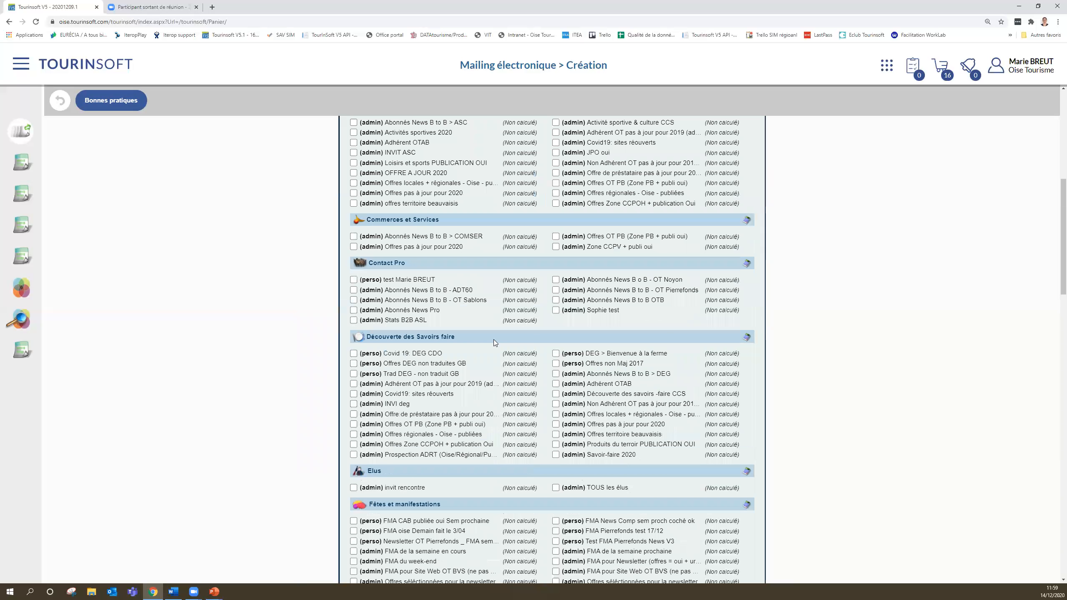
pyautogui.moveTo(1055, 417); pyautogui.dragTo(1055, 557)
pyautogui.click(649, 578)
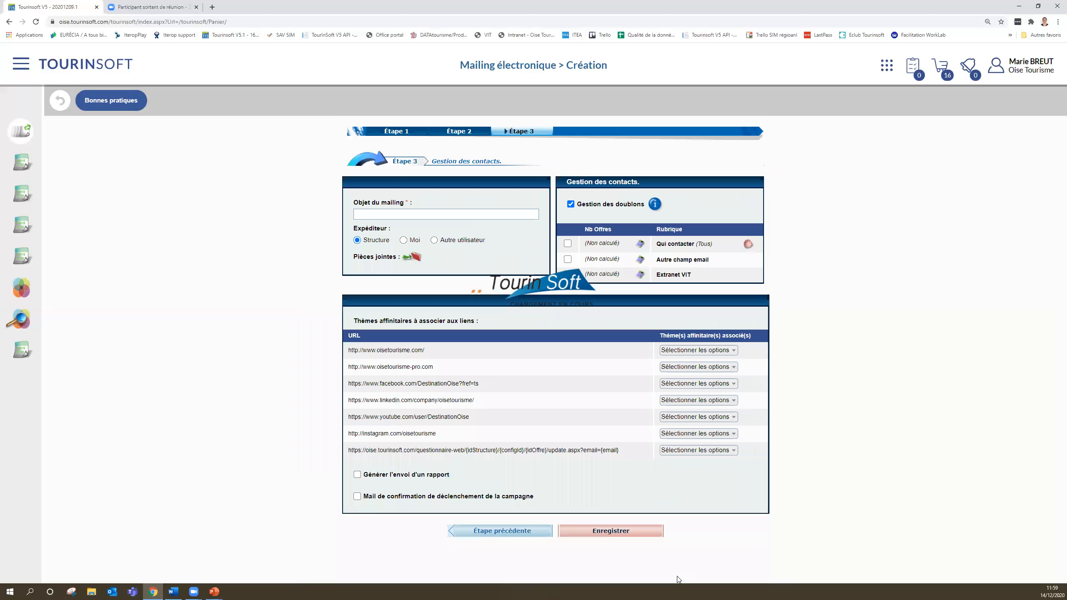
# - Set the mailing's subject to "Préparons 2021: Informations touristiques"
pyautogui.click(389, 213)
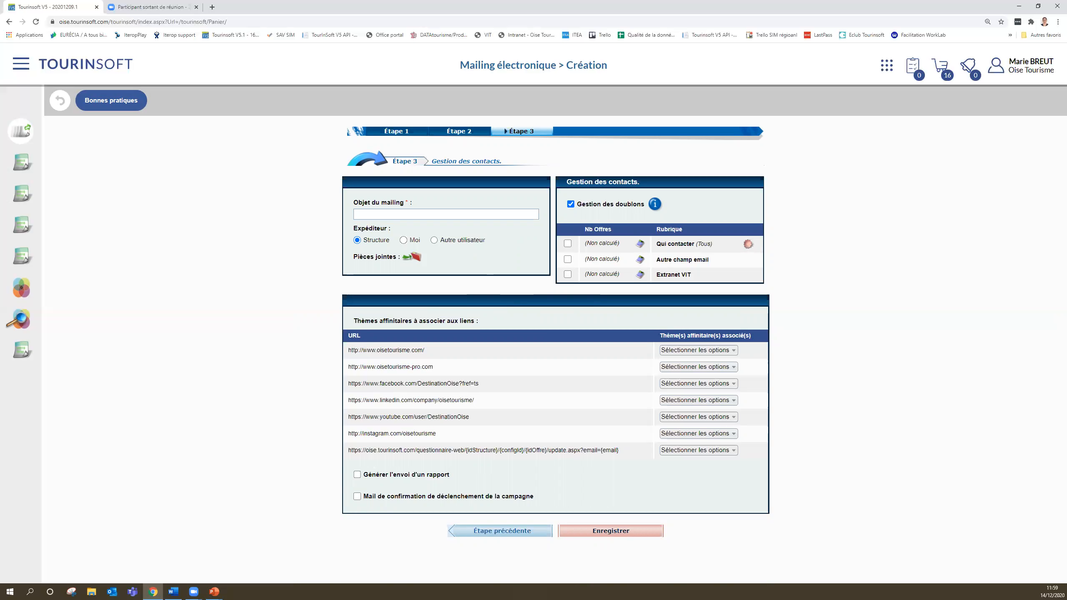
pyautogui.click(425, 213)
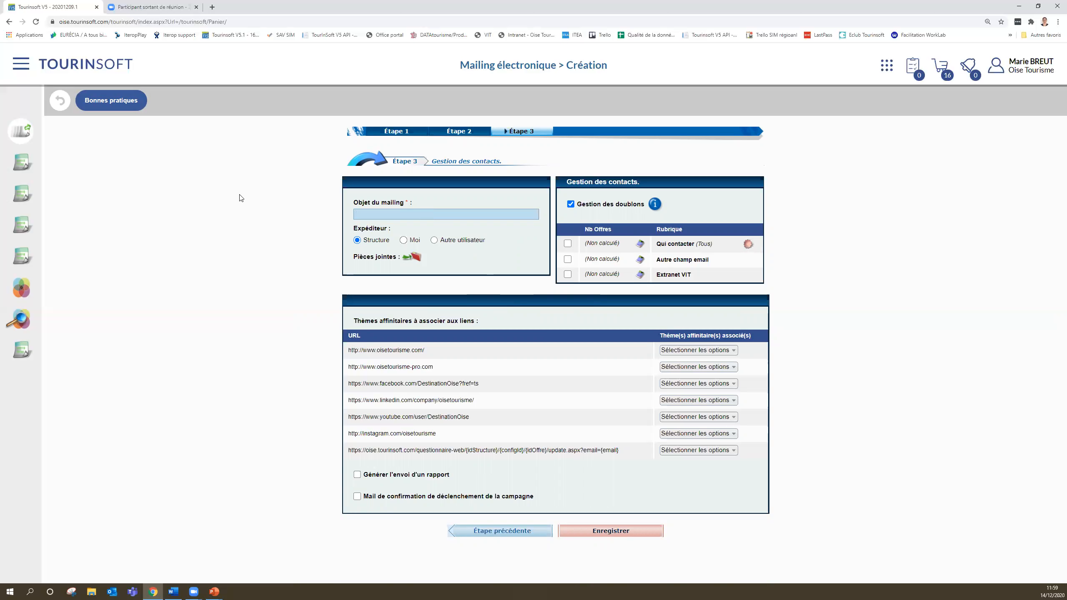
pyautogui.write('Préparons 2021: Informations touristiques')
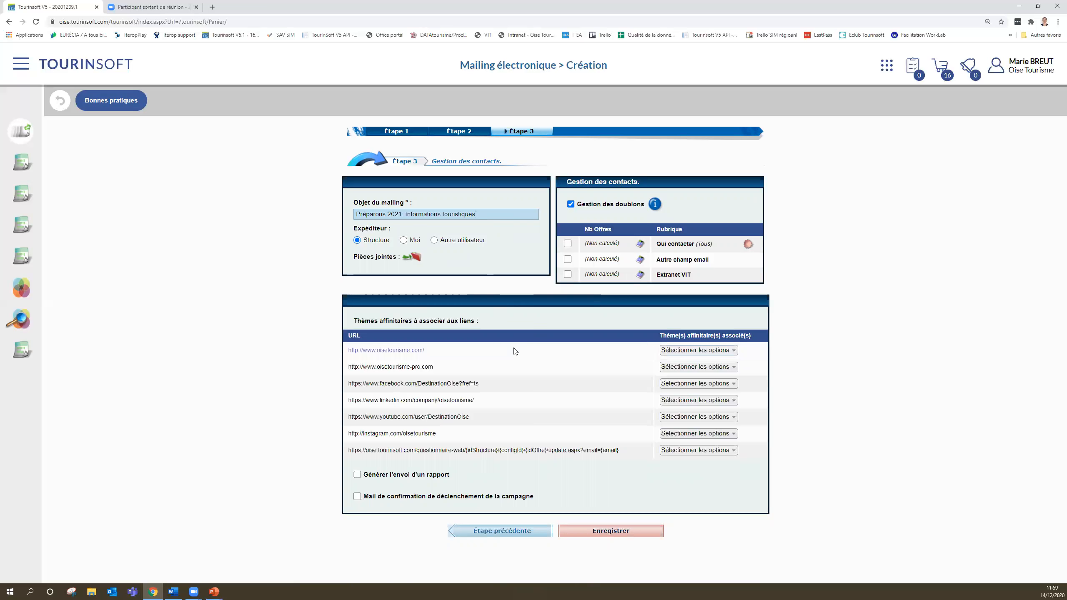
# - Go back to the offer selection, restrict the cart content to Accueil des camping-cars, and proceed to the contact management stage
pyautogui.click(516, 532)
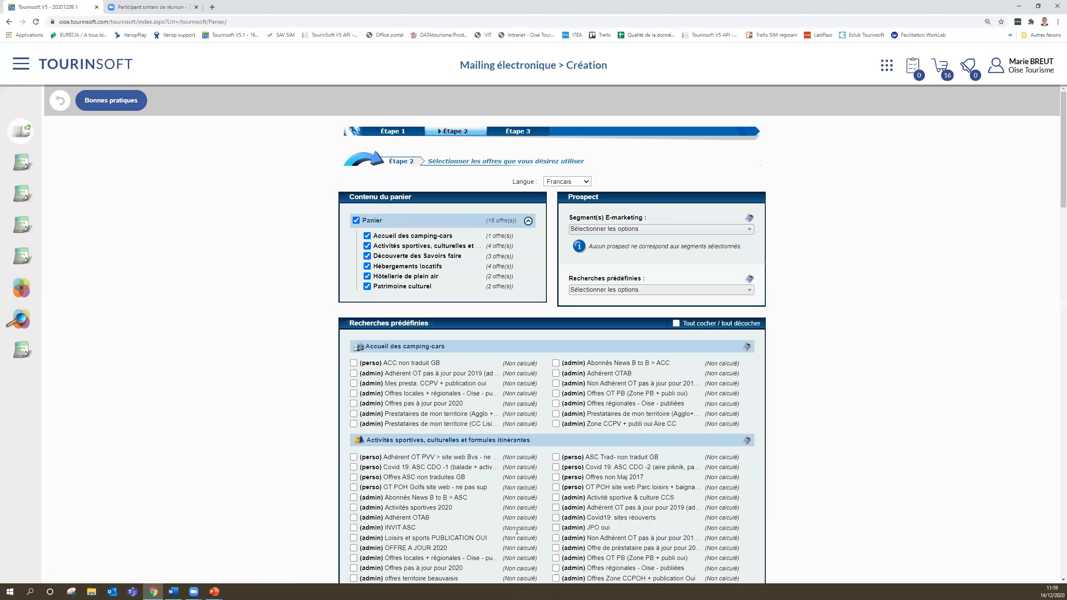
pyautogui.click(357, 220)
pyautogui.click(368, 236)
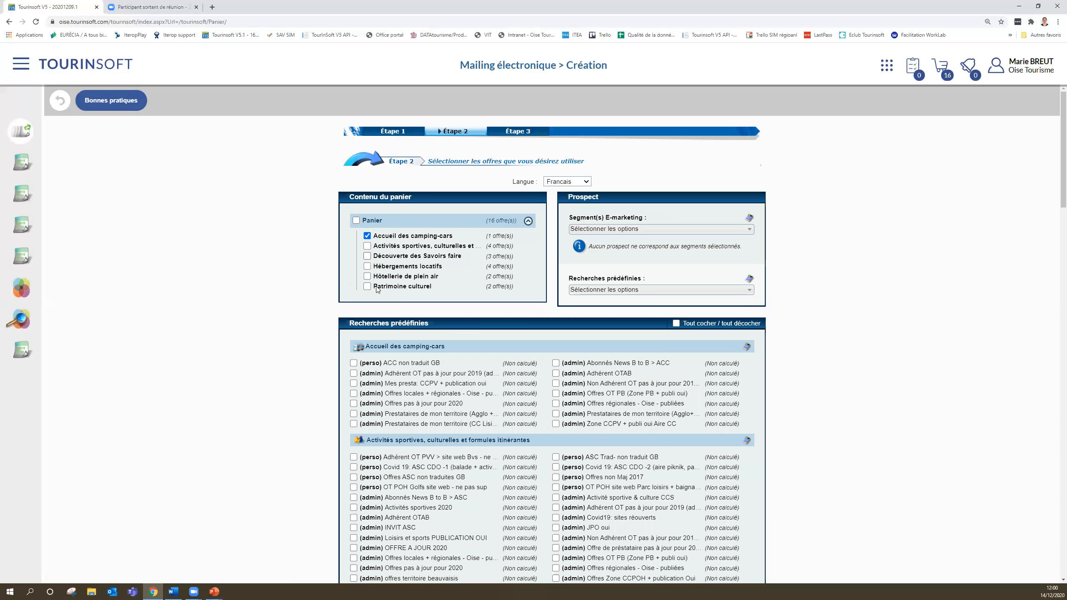
pyautogui.scroll(-15, 532, 420)
pyautogui.scroll(-20, 537, 412)
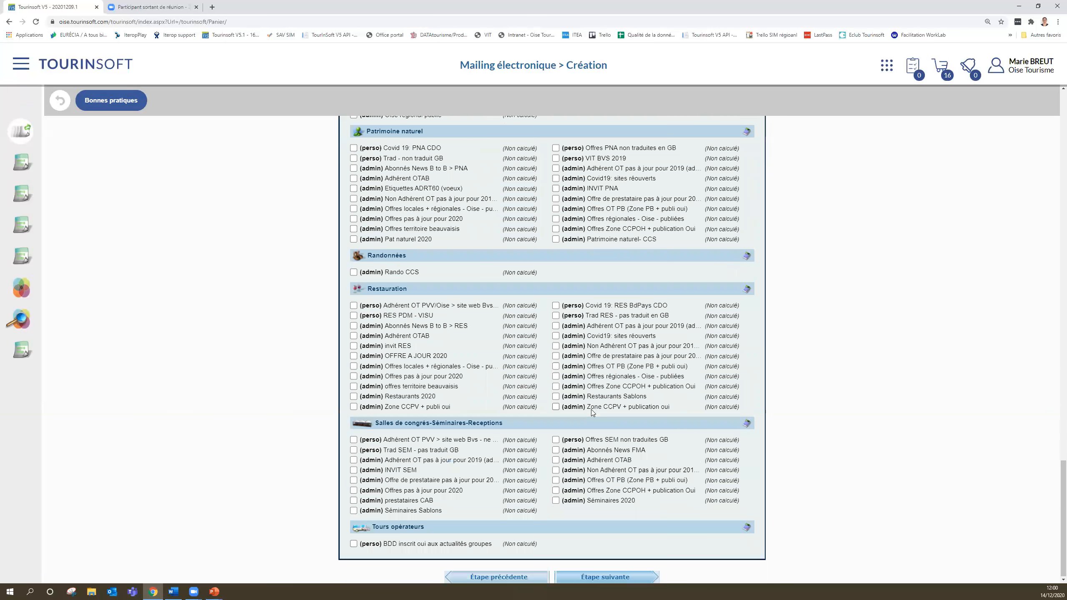
pyautogui.click(605, 577)
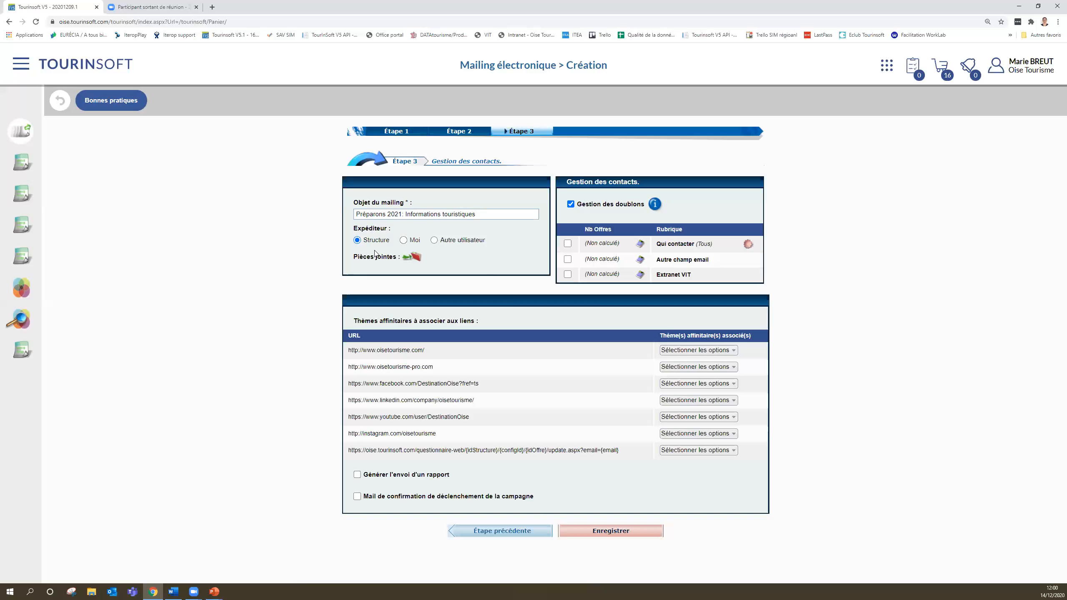
# - Set the sender to Moi, turn off Gestion des doublons, include only Autre champ email as the contact field, and save the mailing
pyautogui.click(411, 243)
pyautogui.click(568, 259)
pyautogui.moveTo(656, 261); pyautogui.dragTo(719, 264)
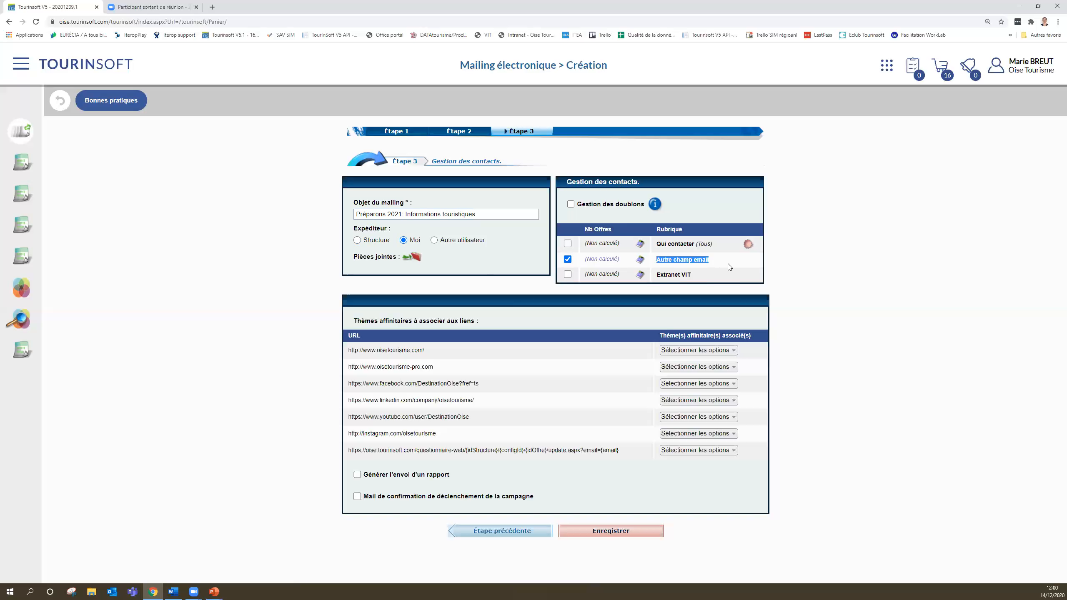
pyautogui.moveTo(713, 244); pyautogui.dragTo(654, 248)
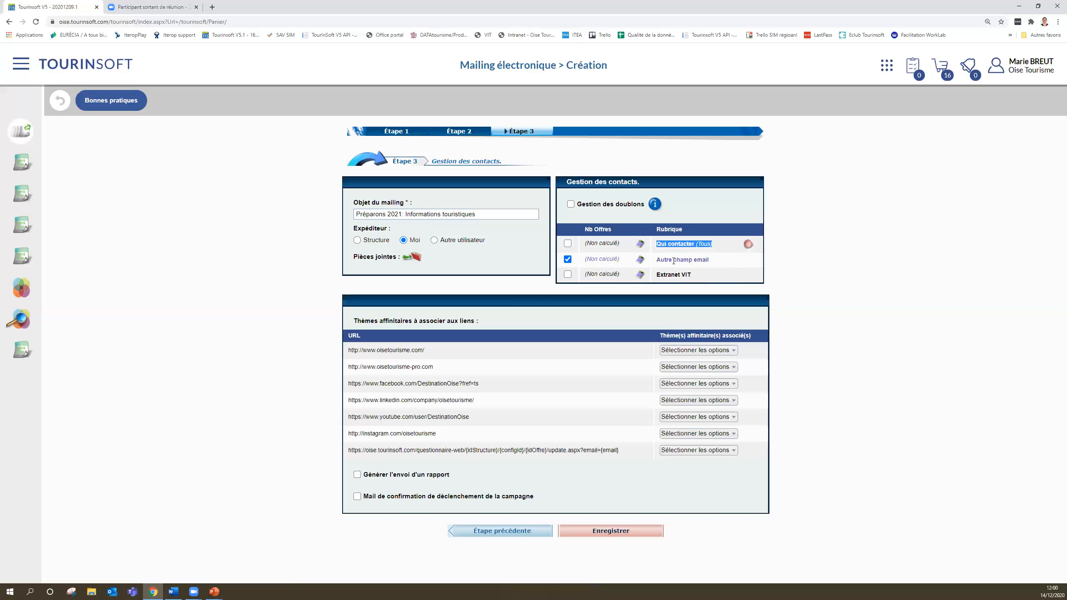
pyautogui.moveTo(714, 260); pyautogui.dragTo(664, 261)
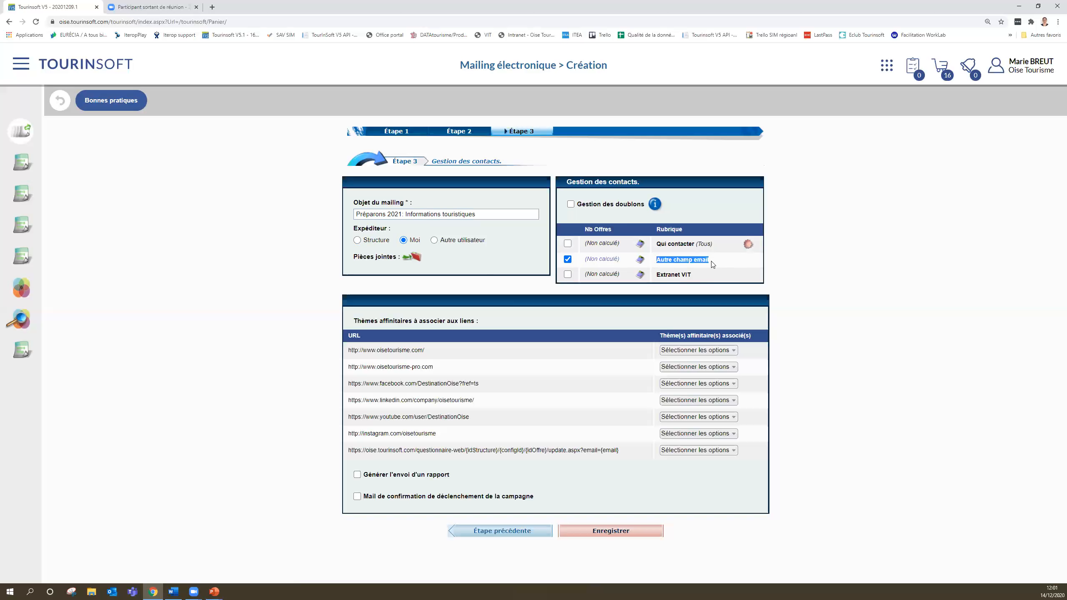
pyautogui.moveTo(715, 246); pyautogui.dragTo(664, 246)
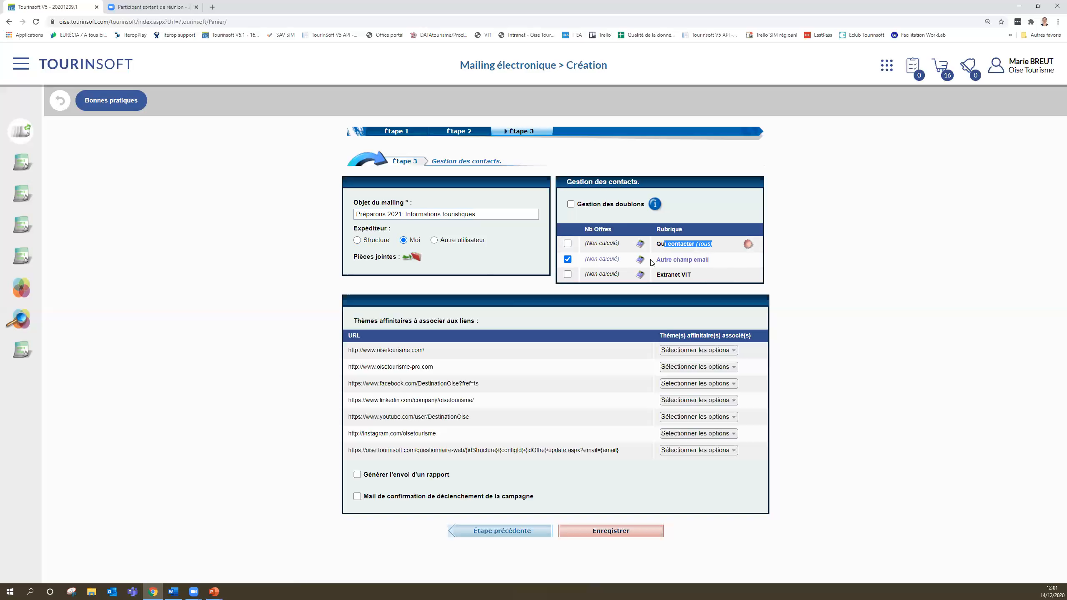
pyautogui.click(711, 261)
pyautogui.click(610, 531)
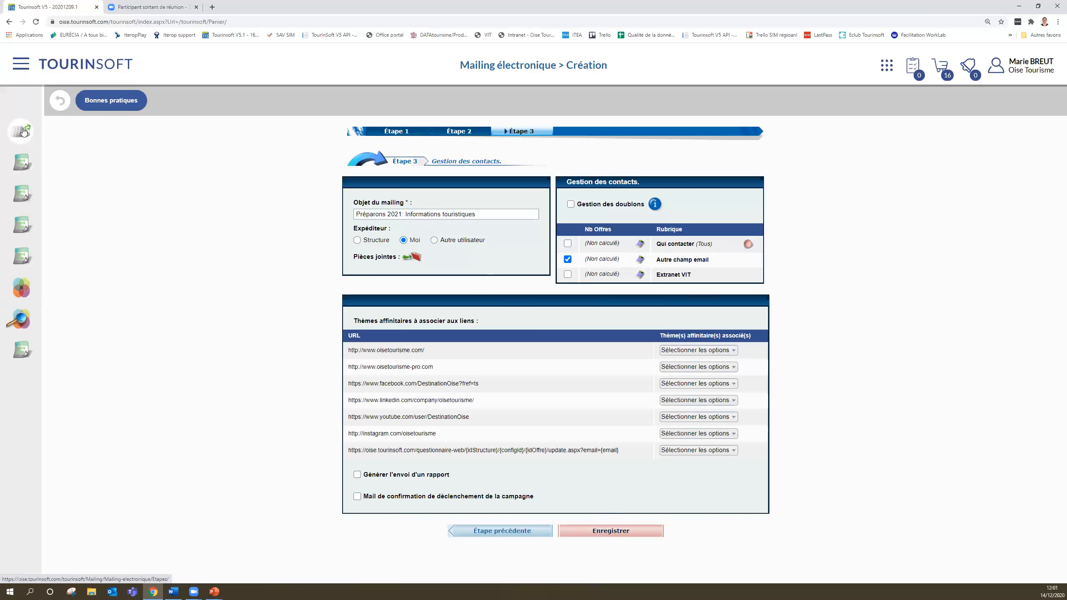
# - Send a test of the newest pending mailing "Préparons 2021: Informations touristiques" to the prefilled test address, and return to the home page
pyautogui.click(23, 168)
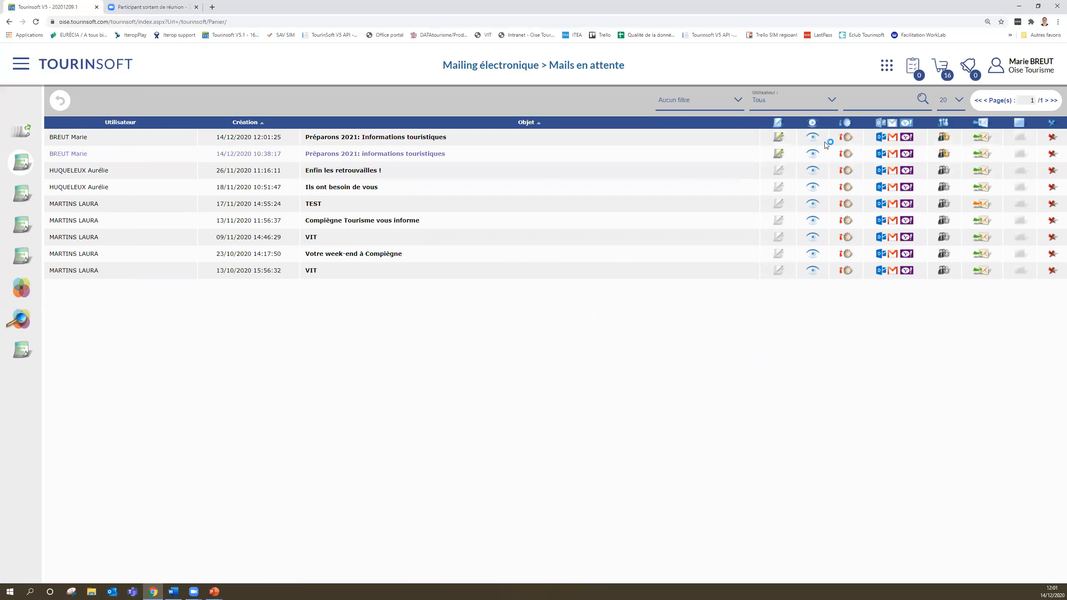
pyautogui.click(847, 138)
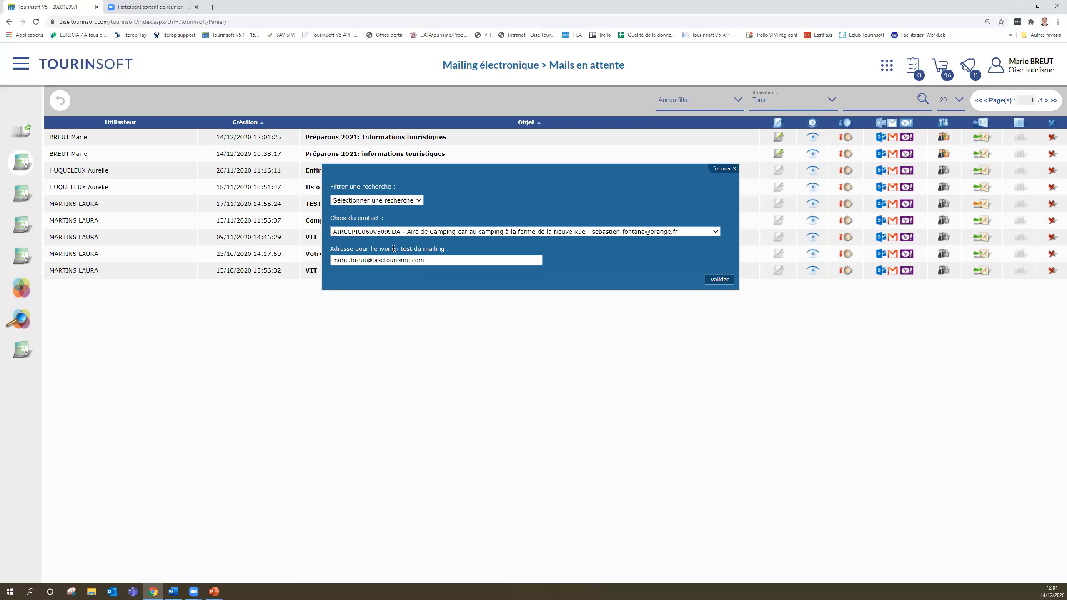
pyautogui.click(374, 201)
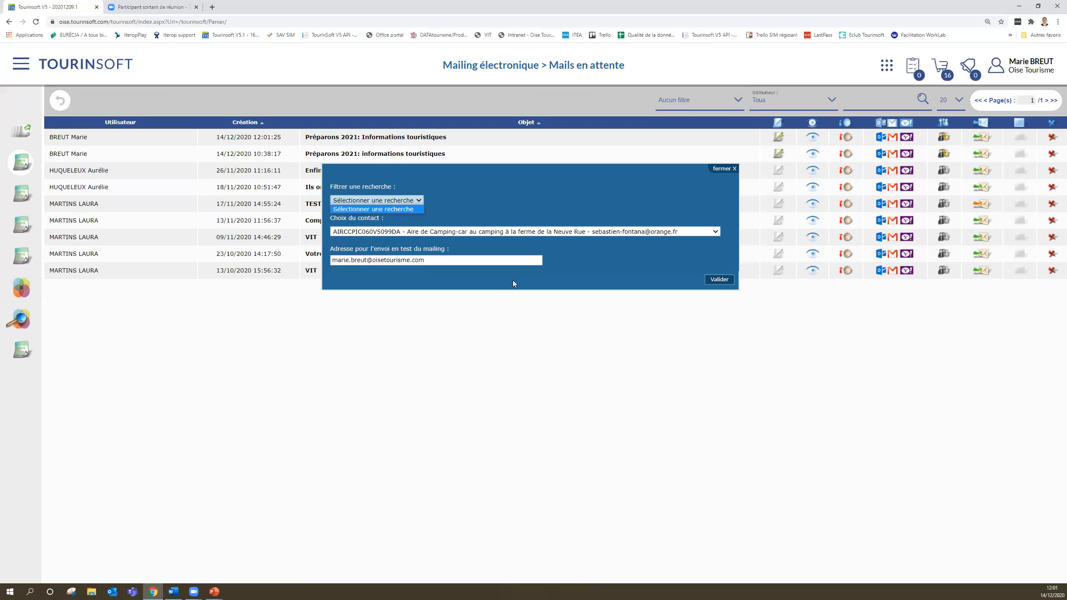
pyautogui.click(719, 281)
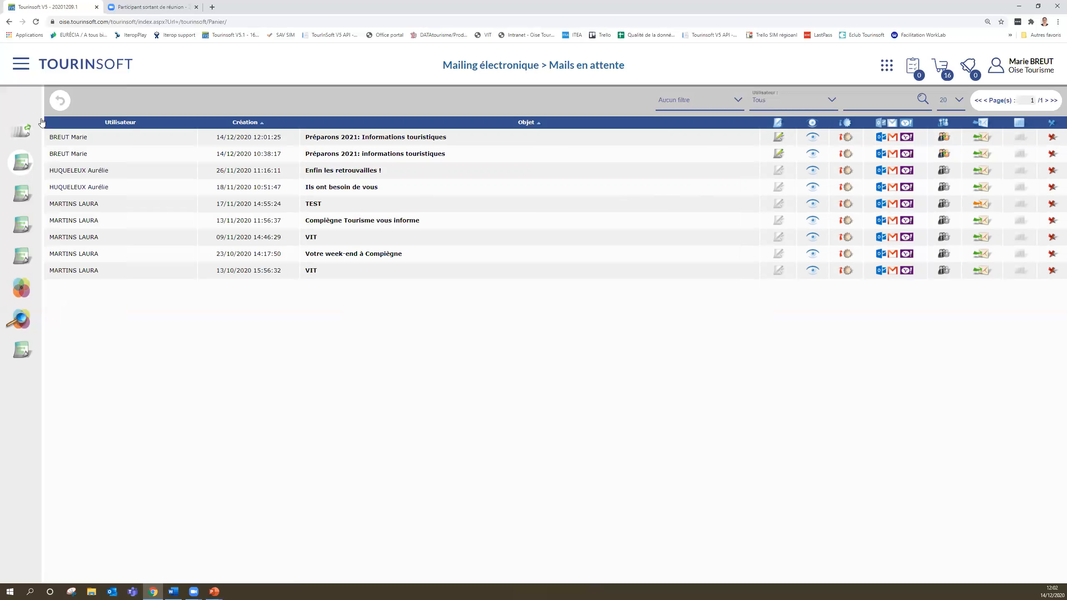
pyautogui.click(75, 61)
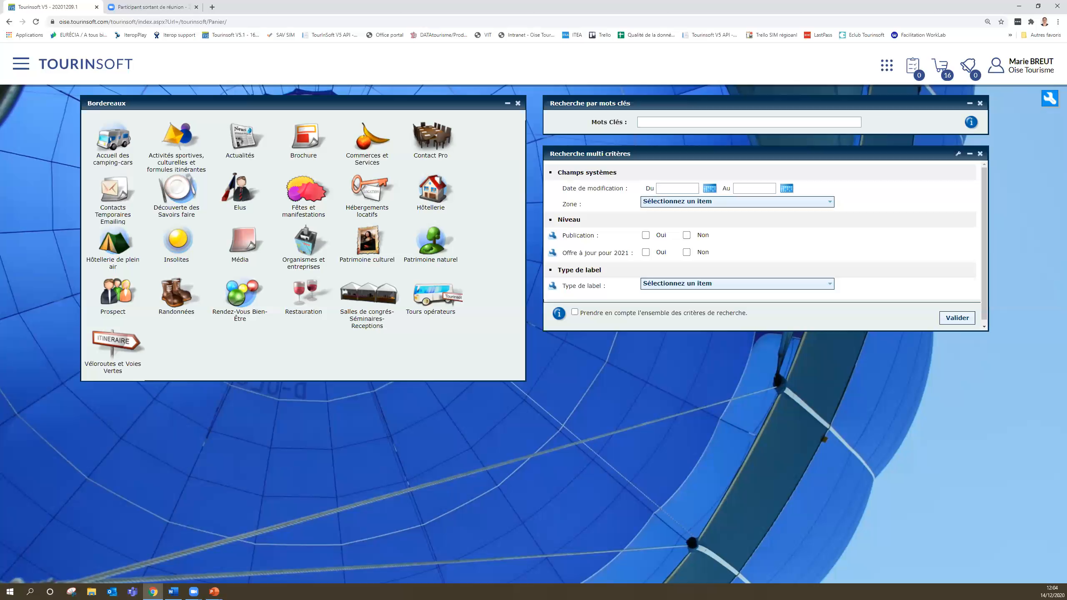
pyautogui.hotkey('alt', 'Tab')
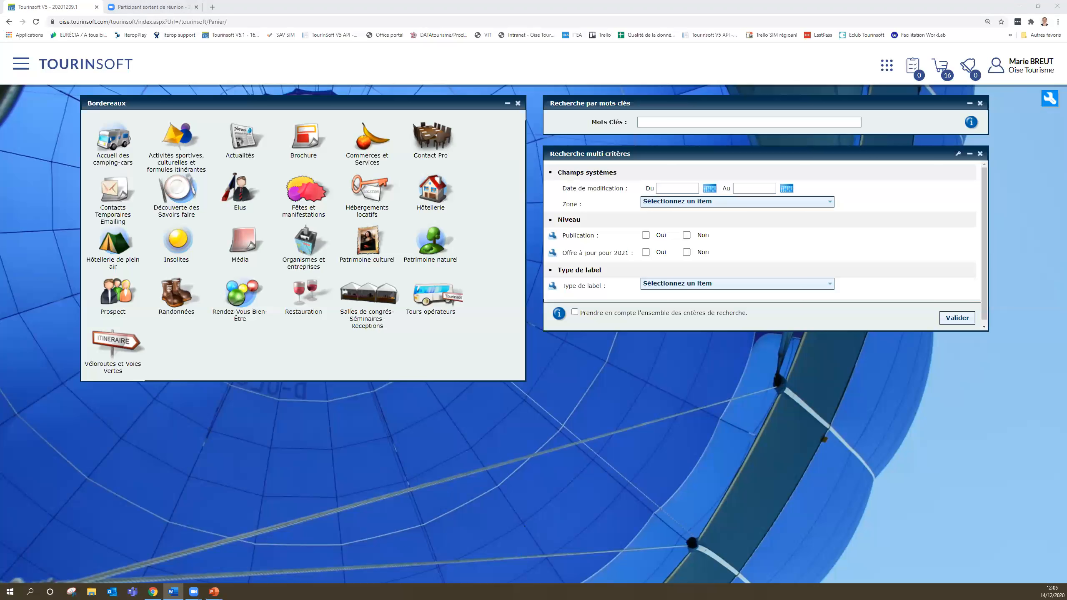
pyautogui.click(637, 216)
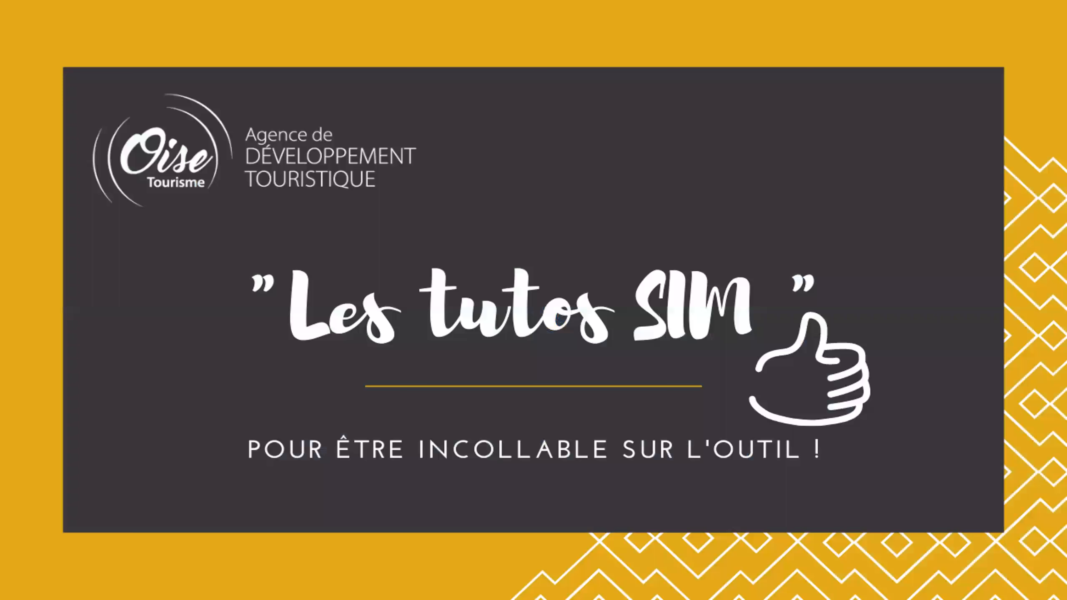
pyautogui.click(579, 459)
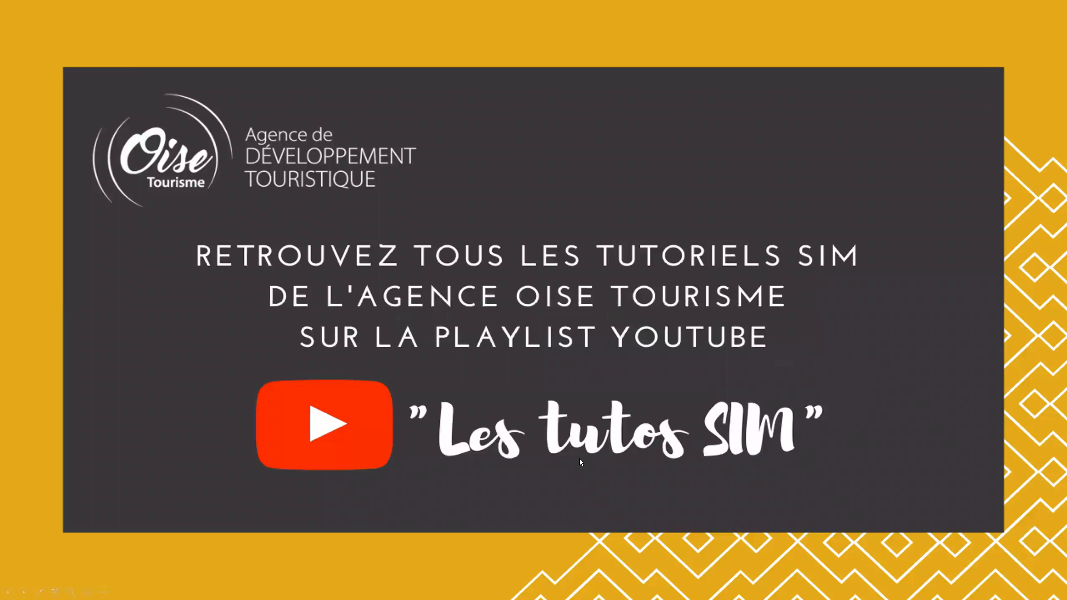